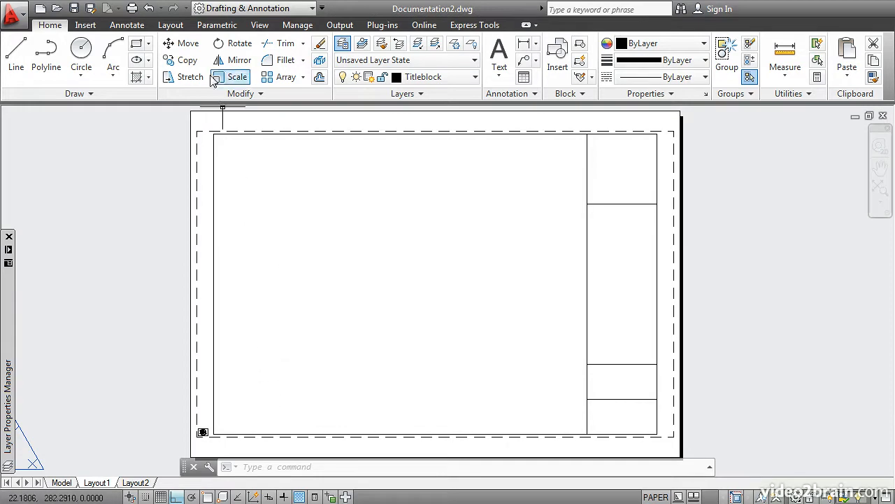
# - Move the tiny viewport from the sheet's lower-left corner to just inside the title block frame, with Ortho mode off
pyautogui.click(182, 43)
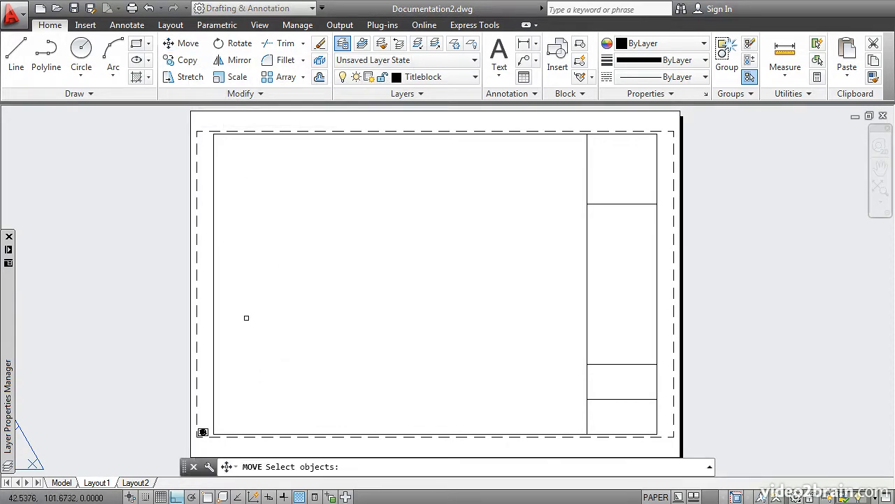
pyautogui.click(203, 431)
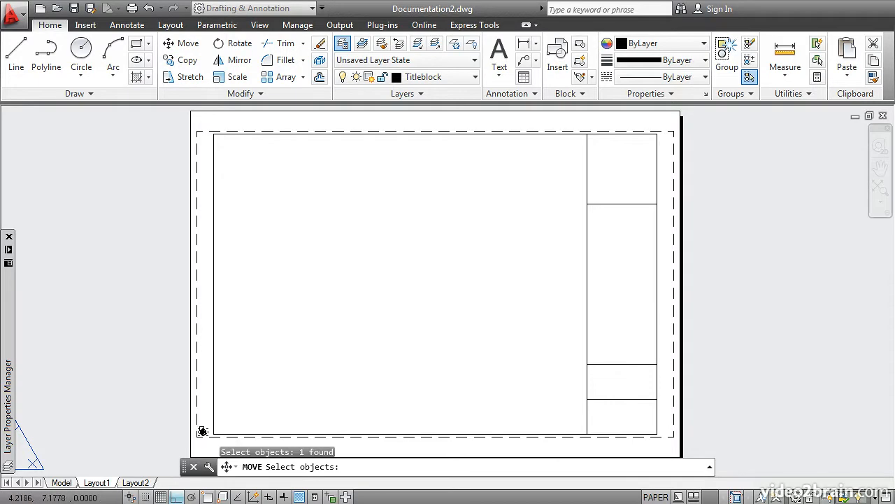
pyautogui.press('Return')
pyautogui.click(202, 429)
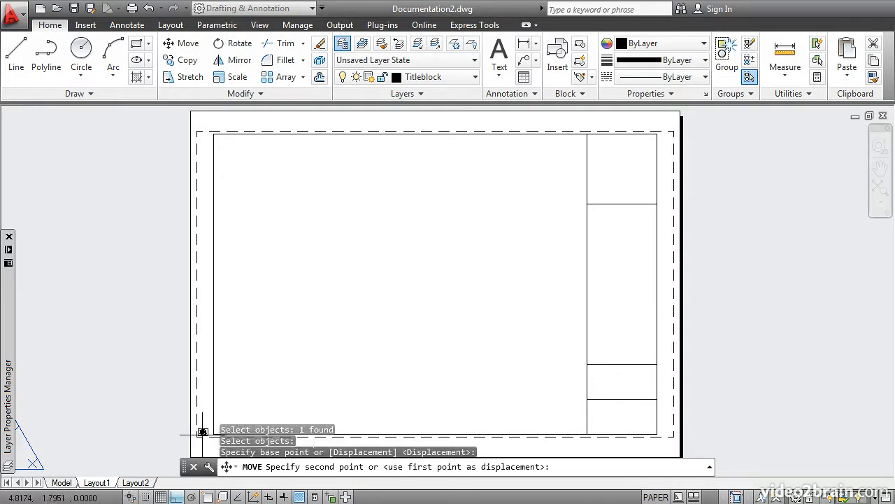
pyautogui.click(176, 497)
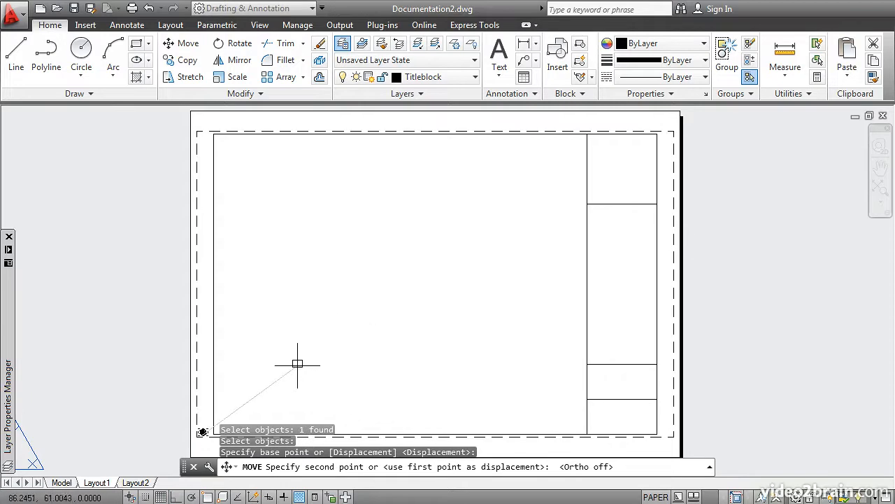
pyautogui.click(250, 409)
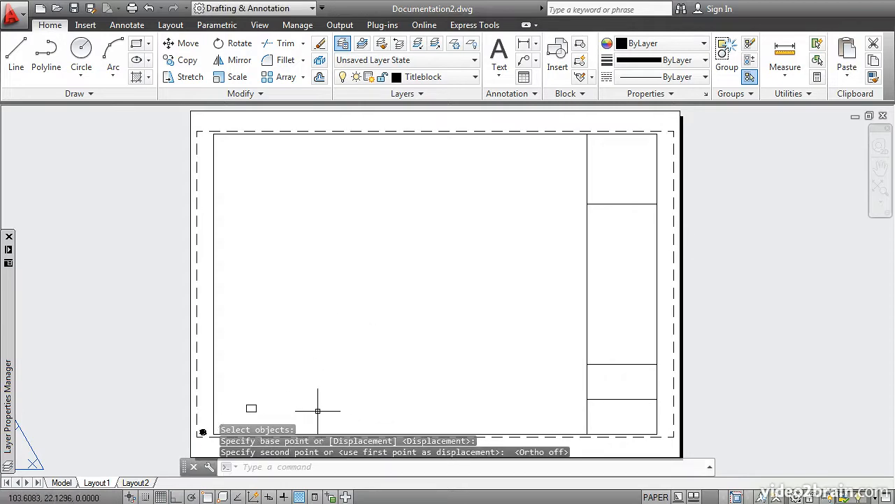
# - Stretch the viewport's upper-right corner so it fills most of the empty drawing area beside the title block column
pyautogui.moveTo(310, 396); pyautogui.dragTo(313, 378, button='middle')
pyautogui.moveTo(320, 345); pyautogui.dragTo(320, 359, button='middle')
pyautogui.click(252, 403)
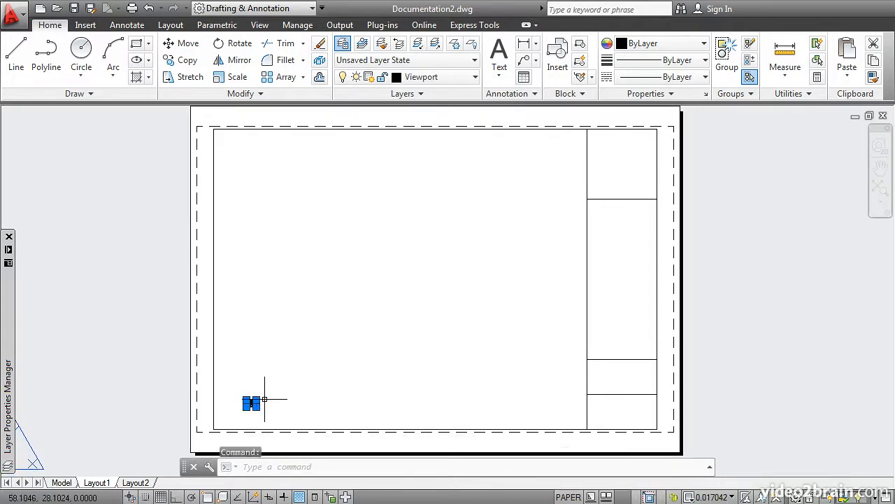
pyautogui.scroll(6, 248, 405)
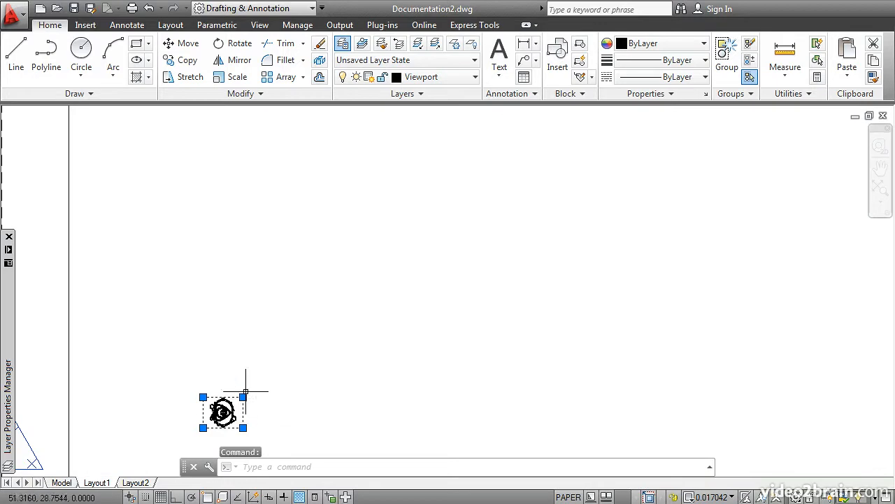
pyautogui.click(242, 397)
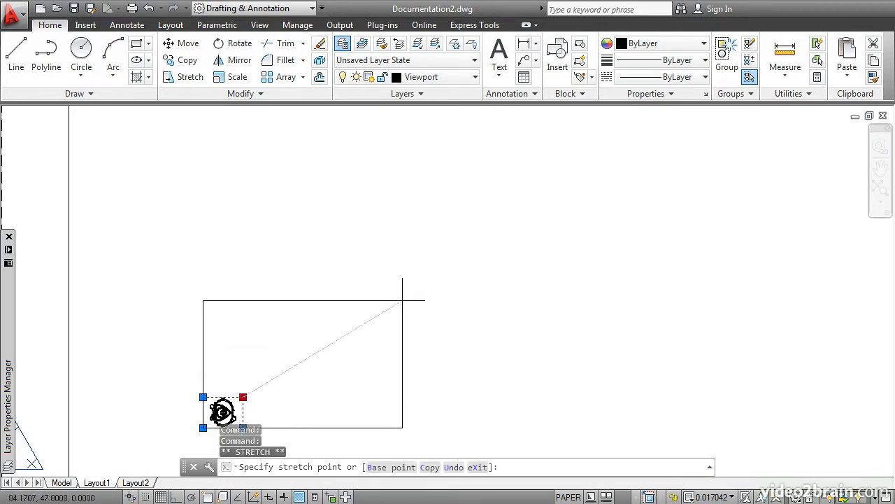
pyautogui.scroll(-6, 405, 301)
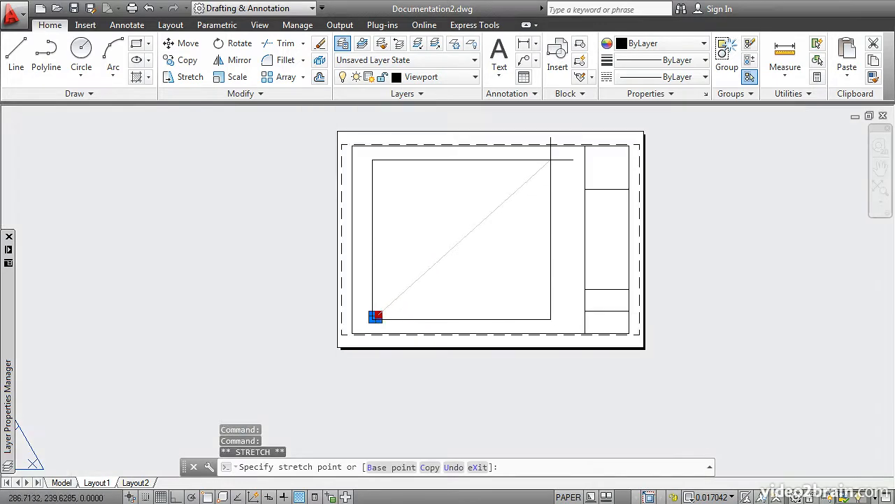
pyautogui.click(550, 160)
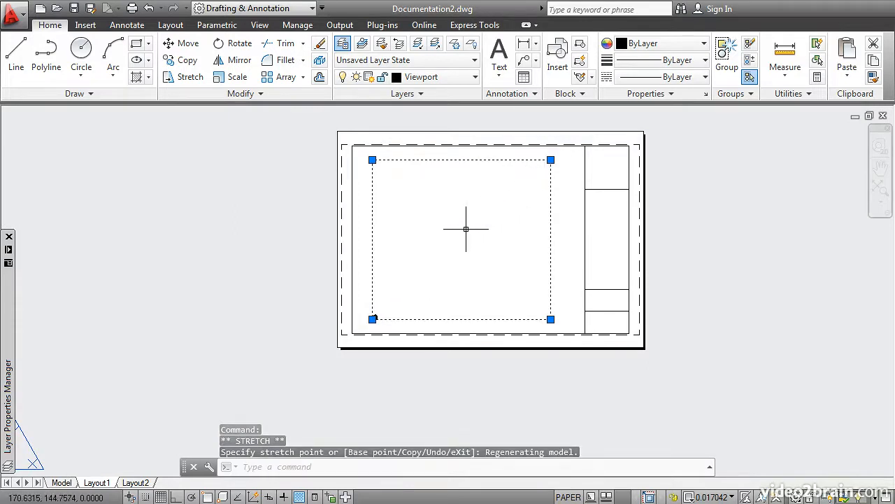
pyautogui.press('Escape')
# - Activate model space inside the viewport, then centre and enlarge the rotary engine drawing to fill it
pyautogui.scroll(2, 449, 224)
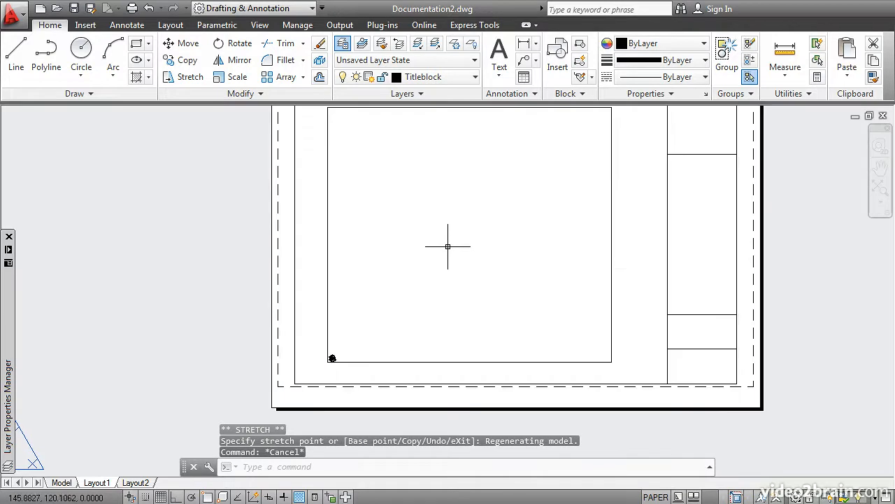
pyautogui.moveTo(450, 223); pyautogui.dragTo(397, 269, button='middle')
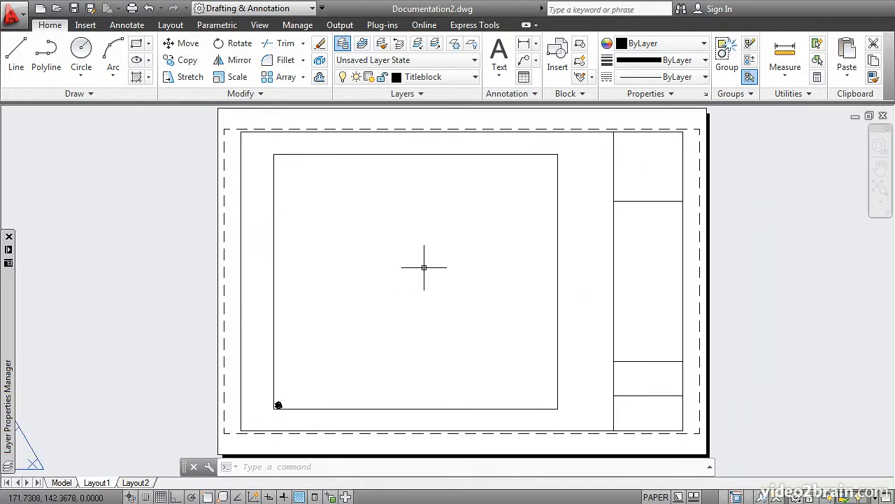
pyautogui.doubleClick(424, 267)
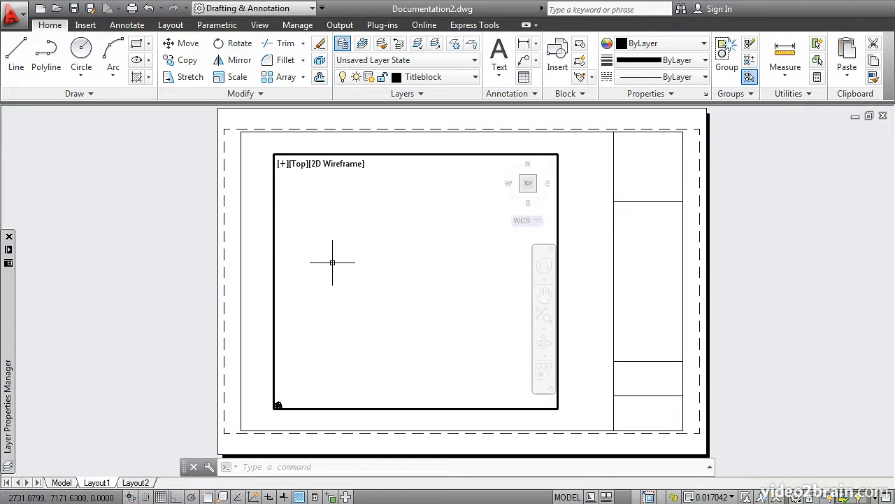
pyautogui.moveTo(299, 371); pyautogui.dragTo(433, 263, button='middle')
pyautogui.scroll(3, 381, 323)
pyautogui.scroll(5, 461, 253)
pyautogui.scroll(6, 463, 250)
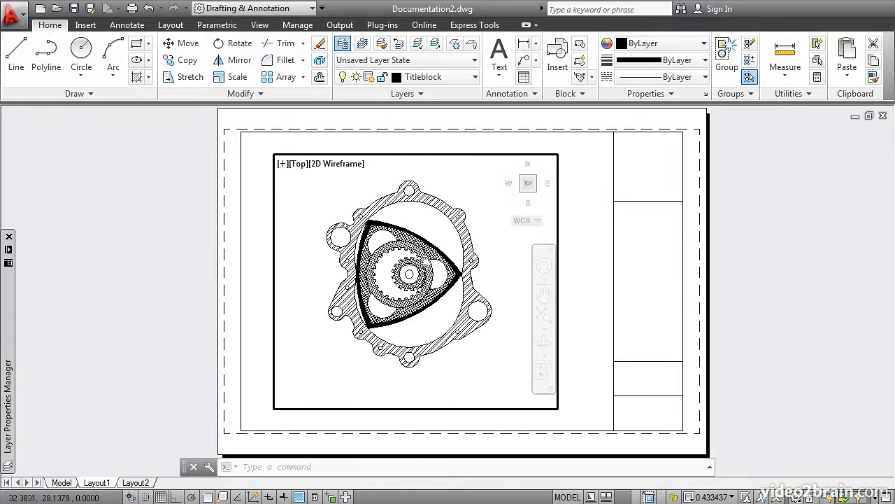
pyautogui.scroll(2, 427, 263)
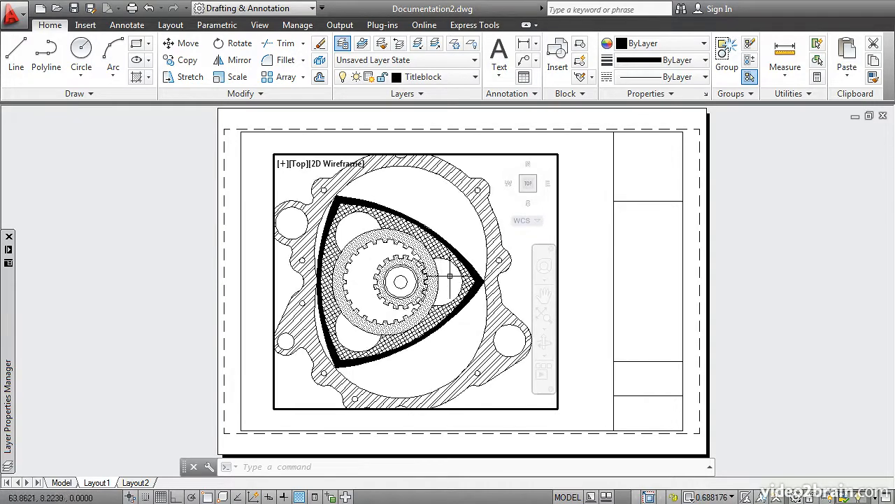
pyautogui.moveTo(368, 284)
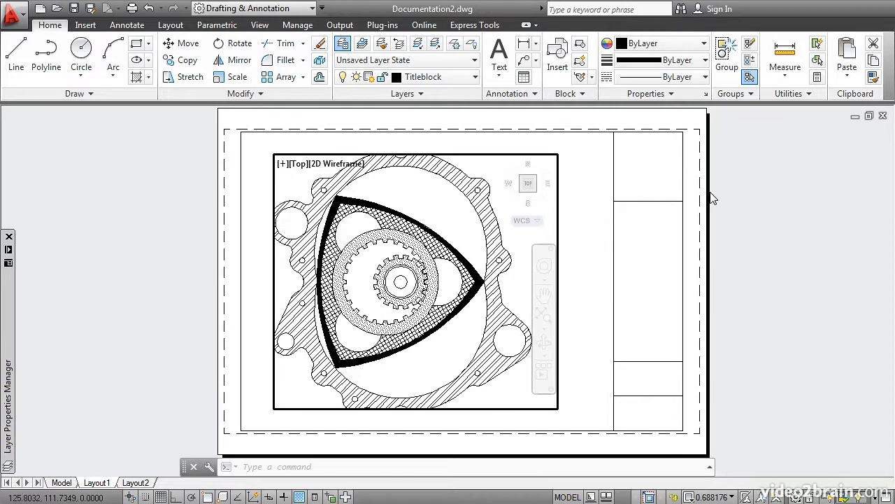
# - Try a 1:1 scale on the active viewport, then set its scale to 1:2
pyautogui.click(717, 496)
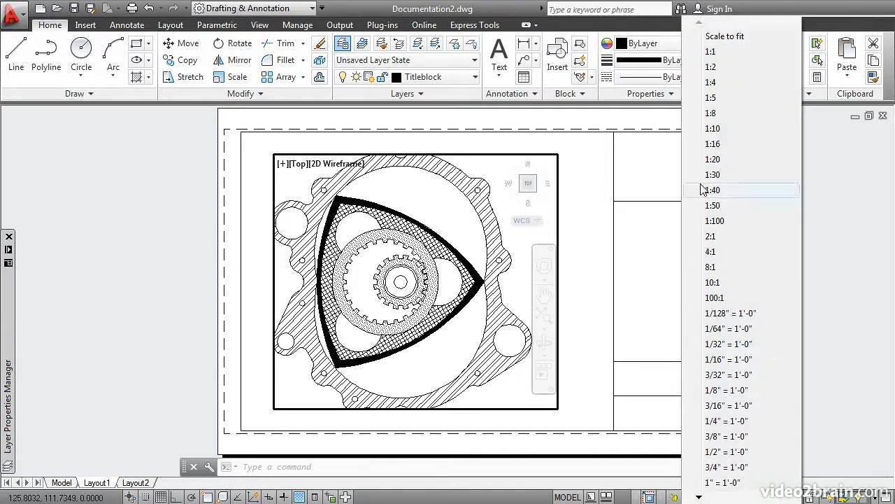
pyautogui.click(720, 53)
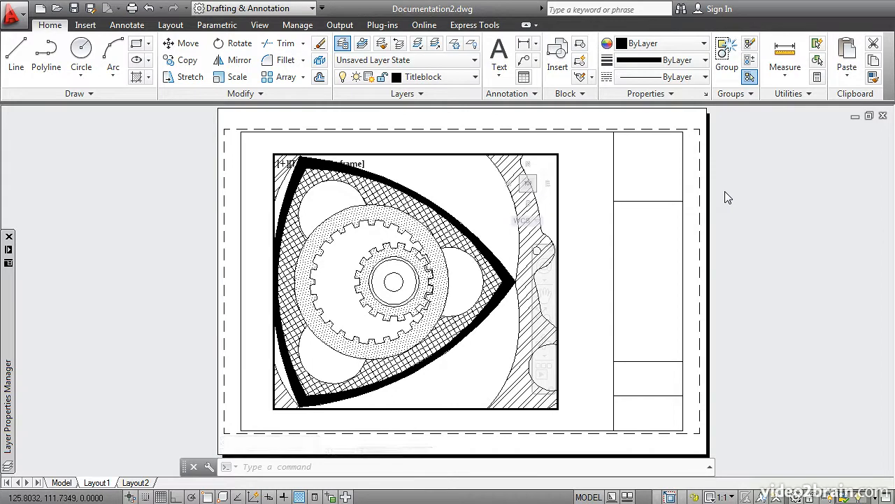
pyautogui.click(723, 497)
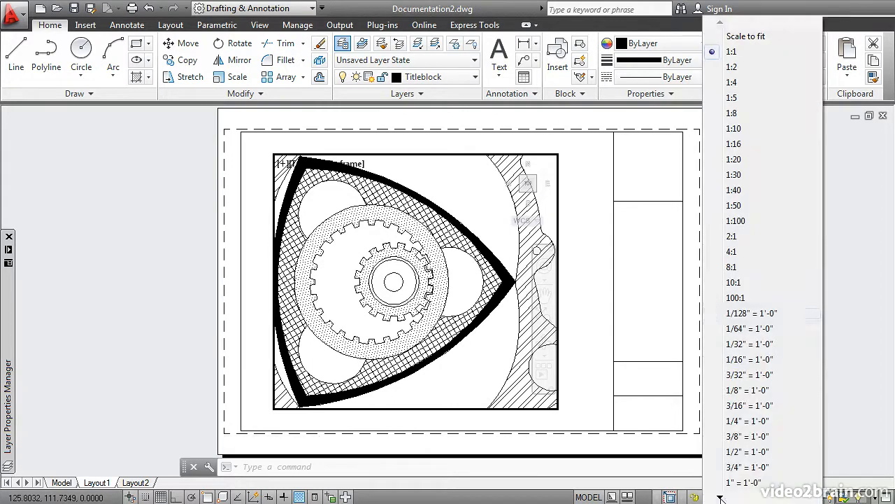
pyautogui.click(732, 67)
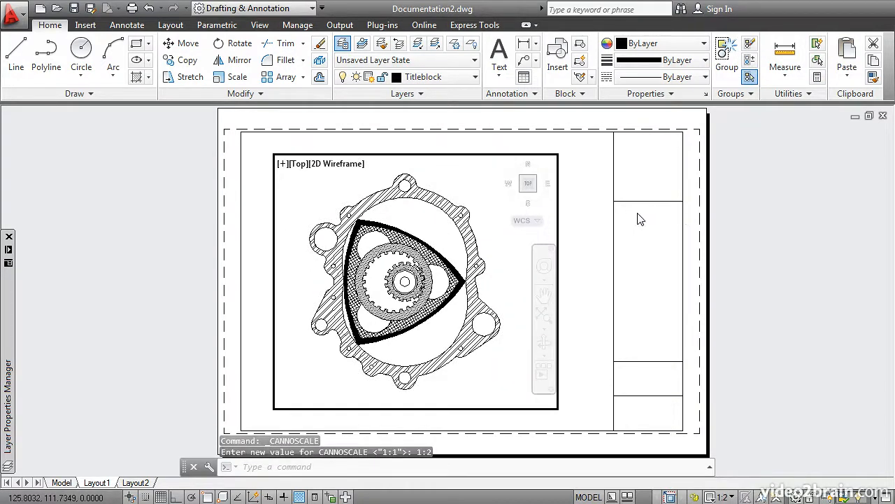
# - Return to paper space and tighten the viewport border around the engine housing by its upper-right and lower-left corners
pyautogui.doubleClick(576, 203)
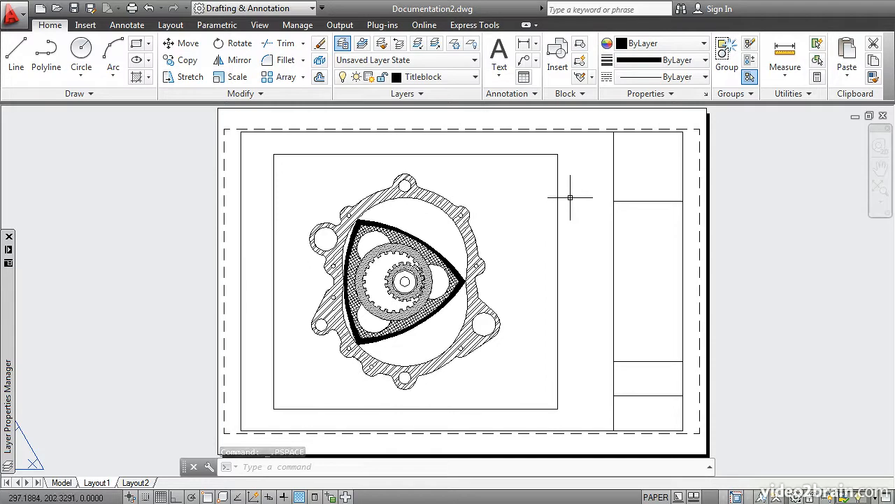
pyautogui.click(558, 189)
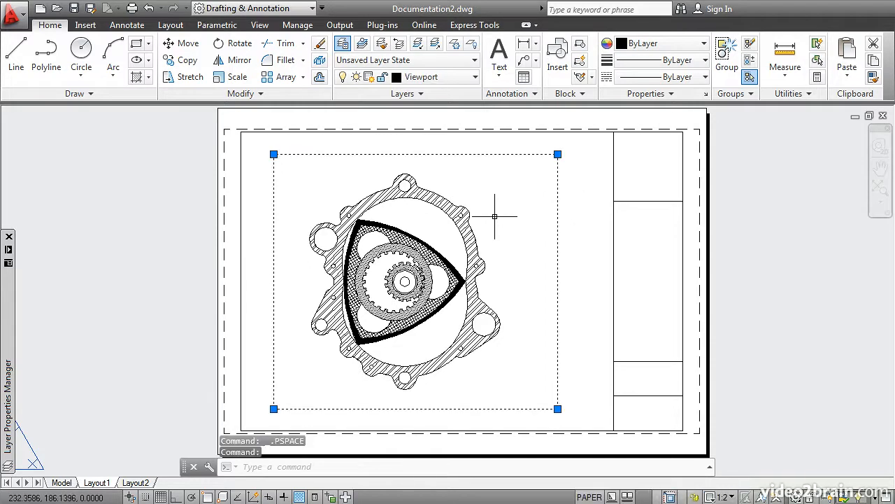
pyautogui.click(558, 154)
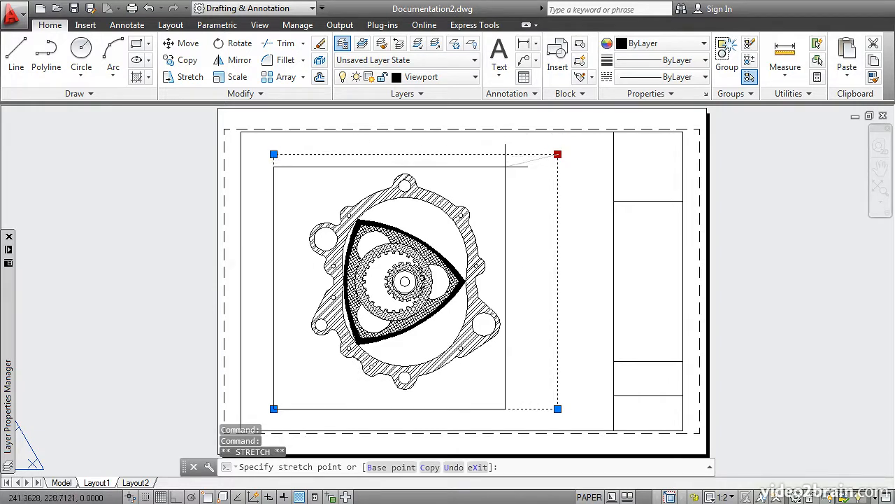
pyautogui.click(505, 168)
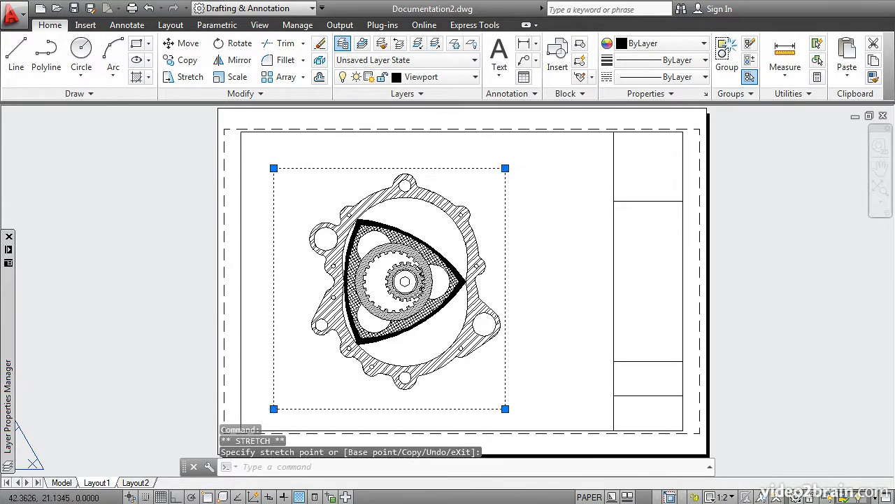
pyautogui.click(273, 408)
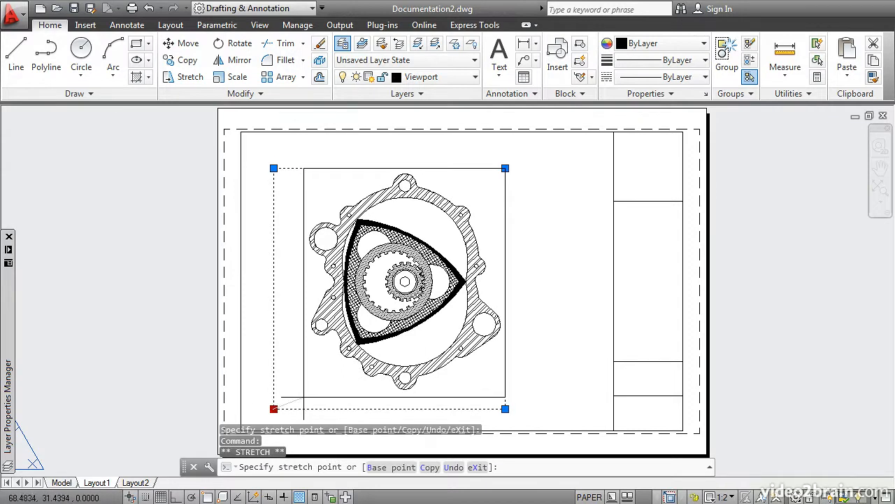
pyautogui.click(304, 397)
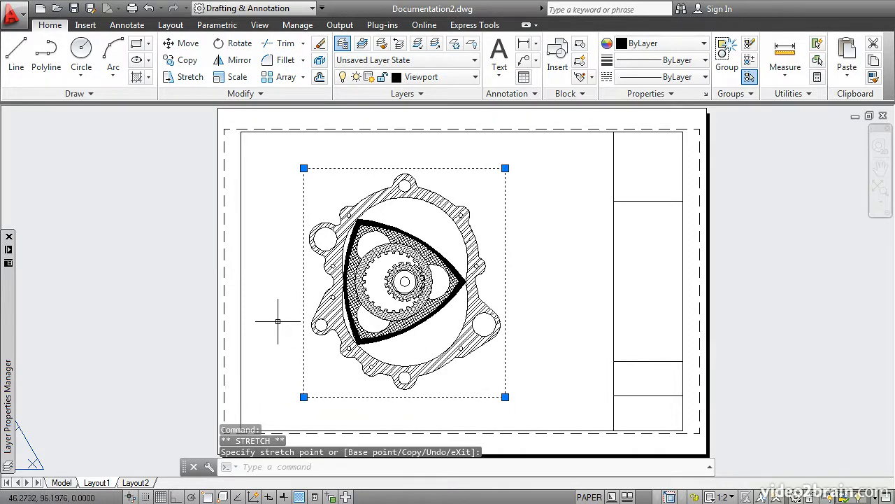
pyautogui.press('Escape')
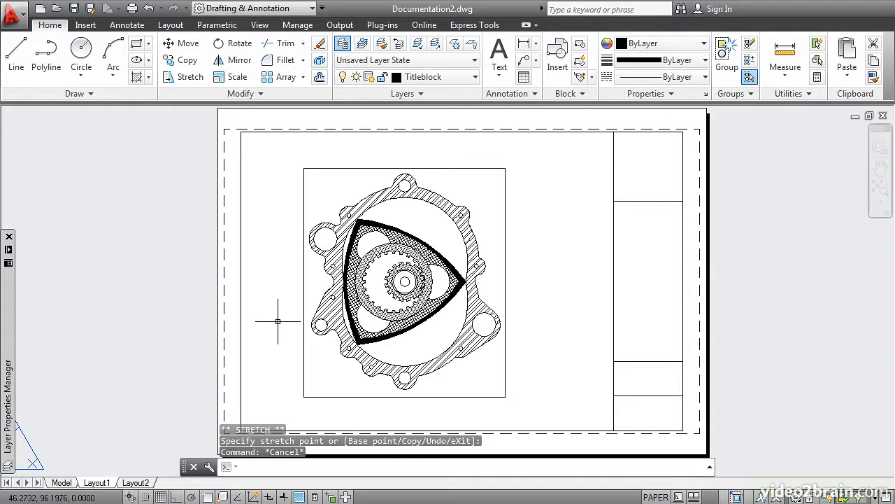
# - Pan and zoom the drawing inside the active viewport, reset the viewport scale to 1:2, and return to paper space
pyautogui.doubleClick(421, 228)
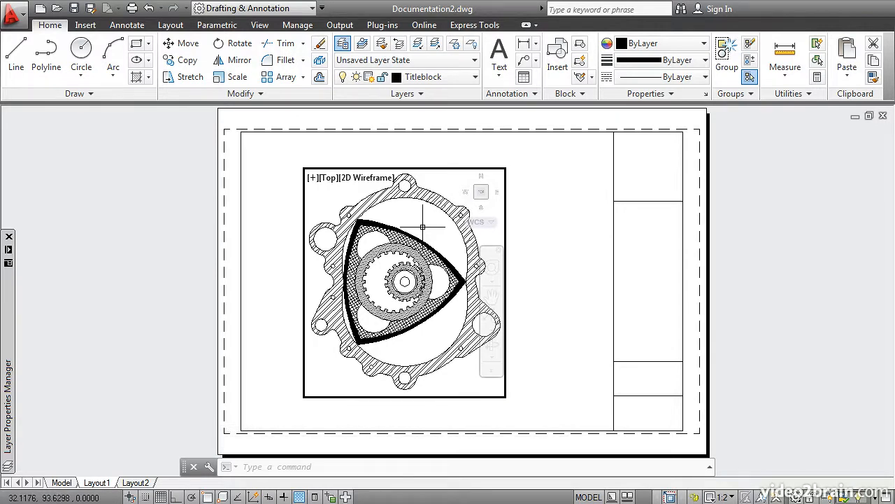
pyautogui.scroll(2, 422, 226)
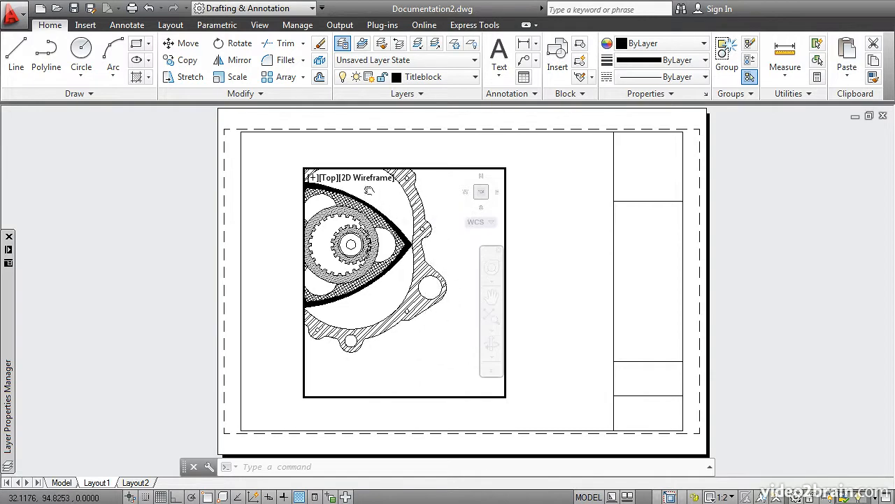
pyautogui.scroll(2, 396, 209)
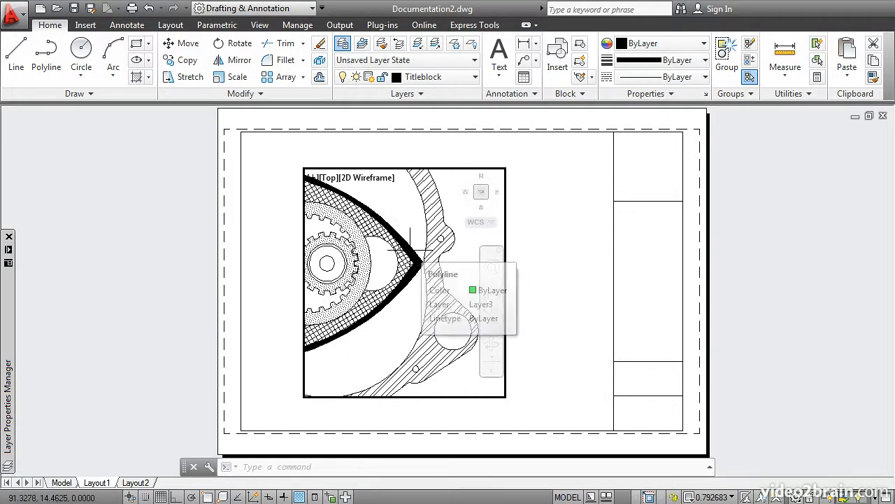
pyautogui.click(714, 495)
pyautogui.click(713, 68)
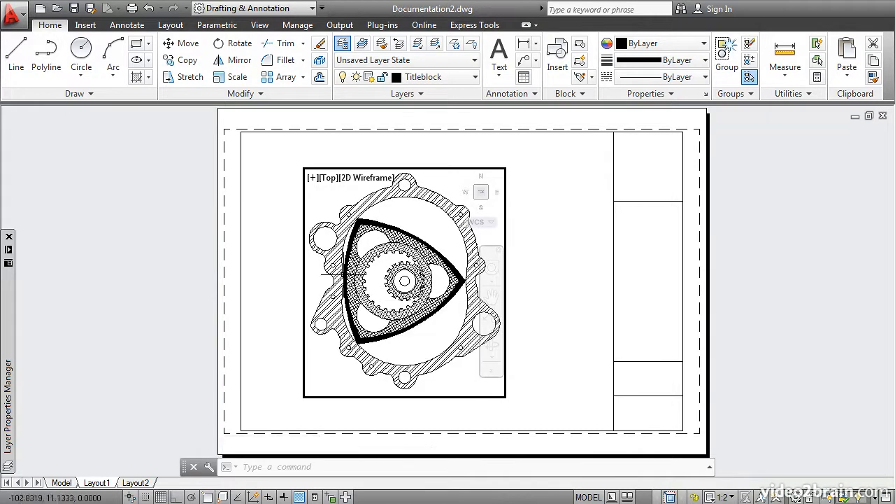
pyautogui.doubleClick(270, 195)
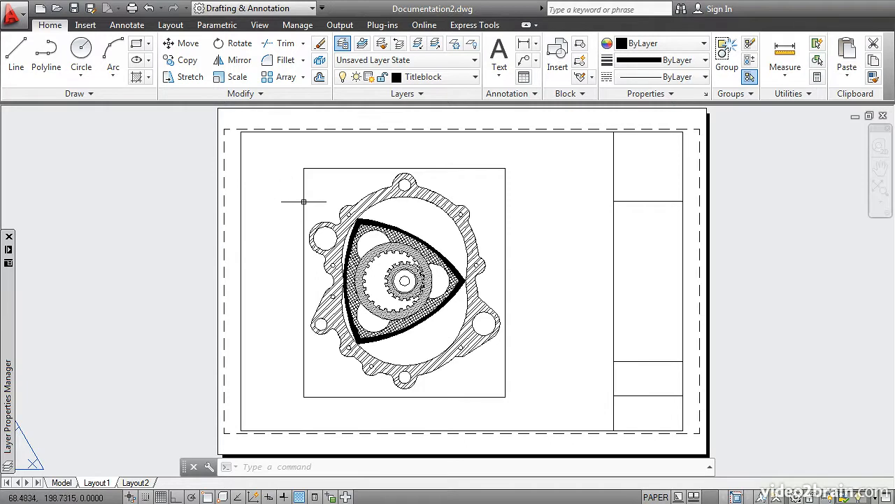
# - Lock the display of the rotary engine viewport
pyautogui.click(303, 203)
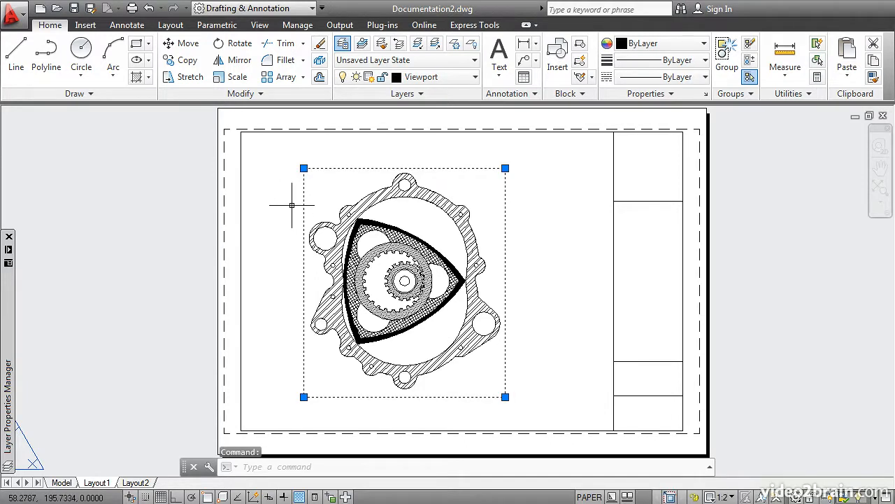
pyautogui.rightClick(291, 205)
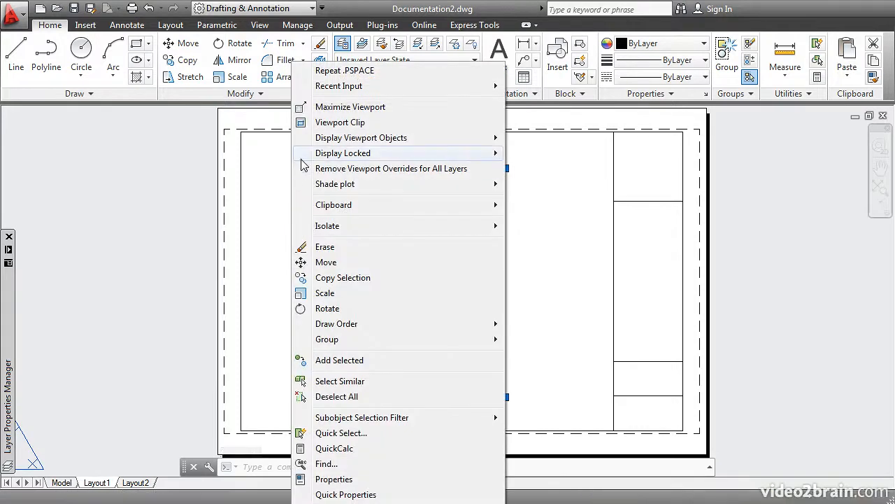
pyautogui.moveTo(323, 158)
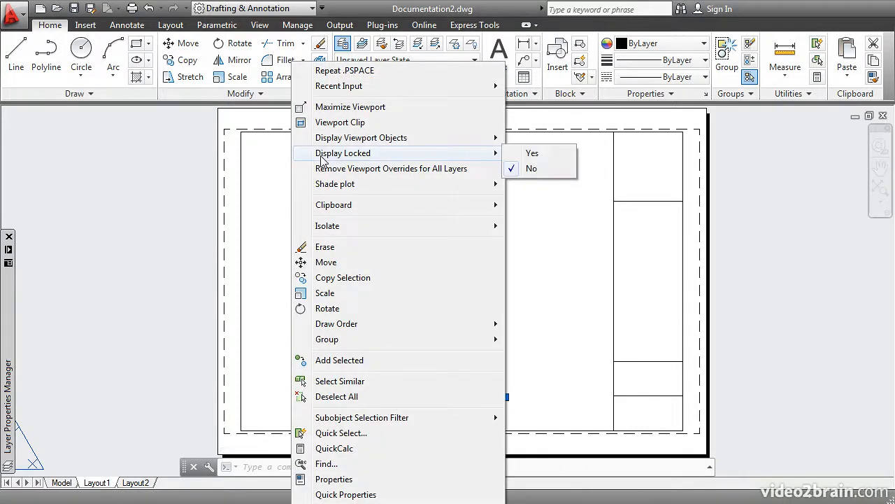
pyautogui.click(532, 155)
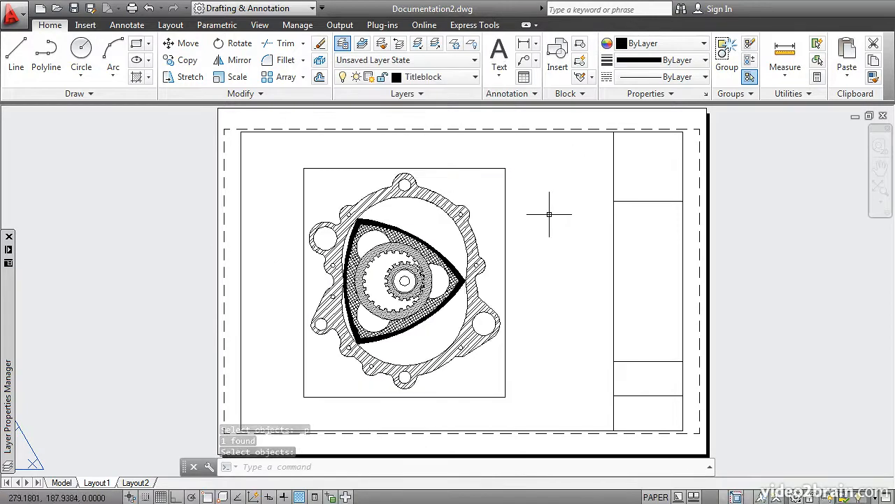
# - Activate the locked viewport, pan and zoom inside it to check the display lock, and return to paper space
pyautogui.doubleClick(422, 226)
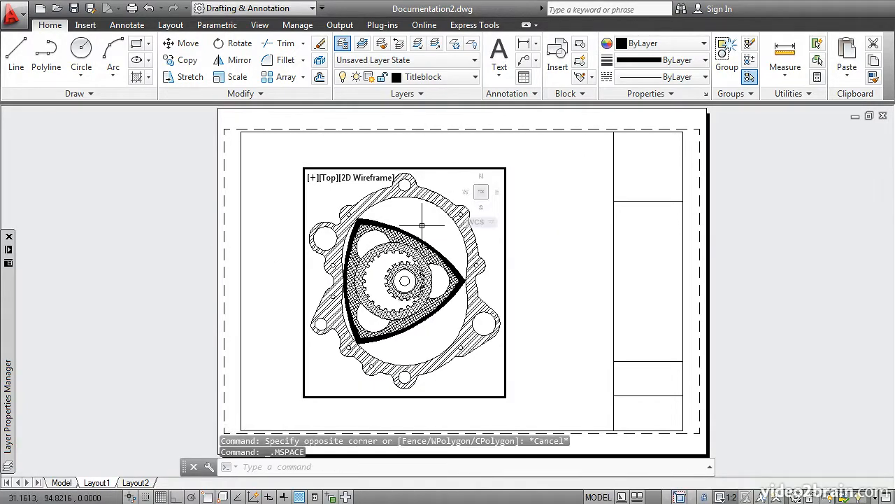
pyautogui.moveTo(421, 225)
pyautogui.mouseDown(button='middle')
pyautogui.moveTo(364, 222)
pyautogui.moveTo(411, 228)
pyautogui.mouseUp(button='middle')
pyautogui.scroll(4, 404, 252)
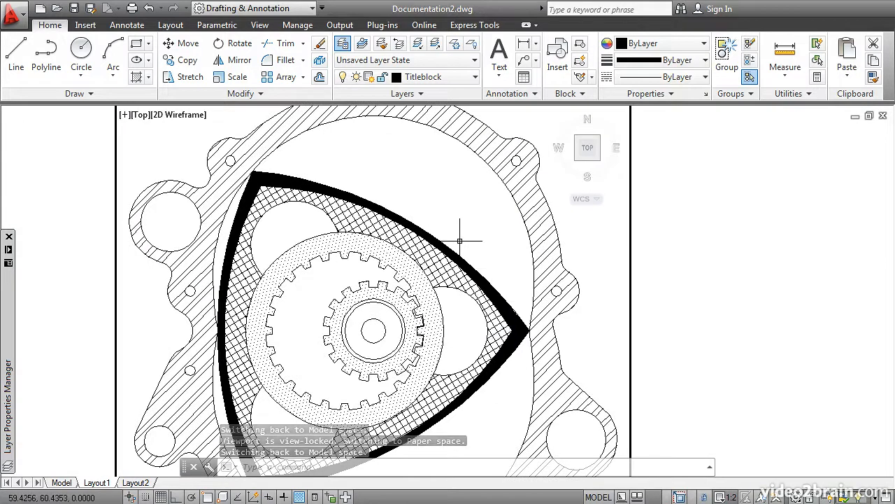
pyautogui.scroll(-4, 460, 241)
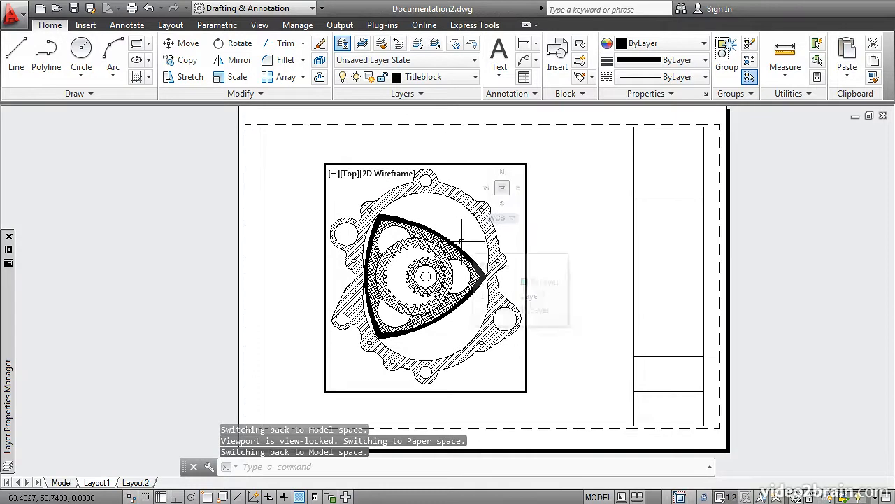
pyautogui.moveTo(461, 241)
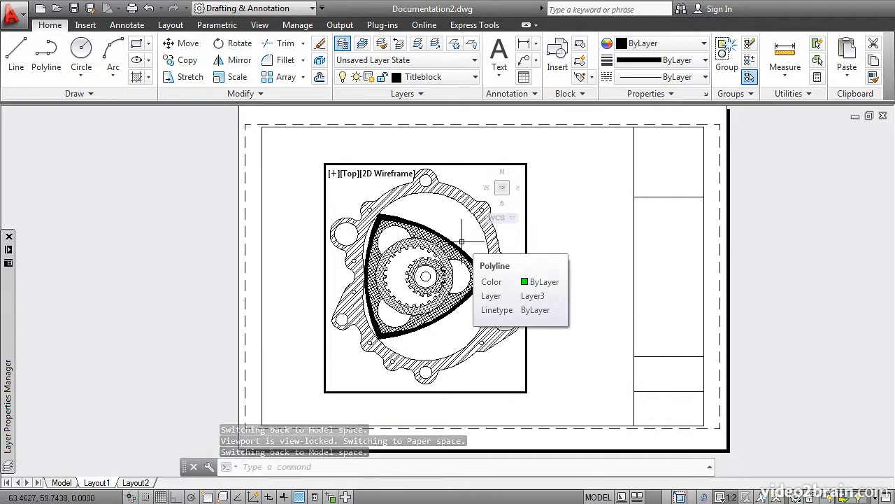
pyautogui.doubleClick(552, 234)
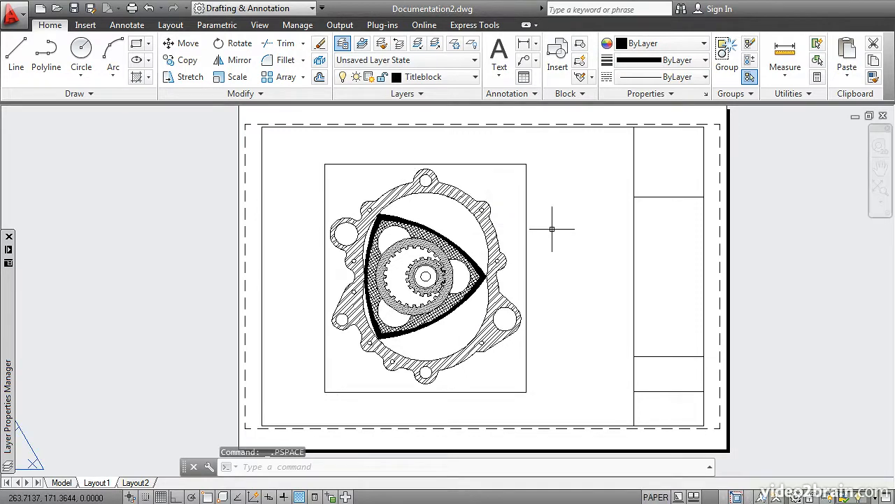
# - Move the engine viewport horizontally to the left, close to the inner left border of the title block frame
pyautogui.write('m')
pyautogui.press('Return')
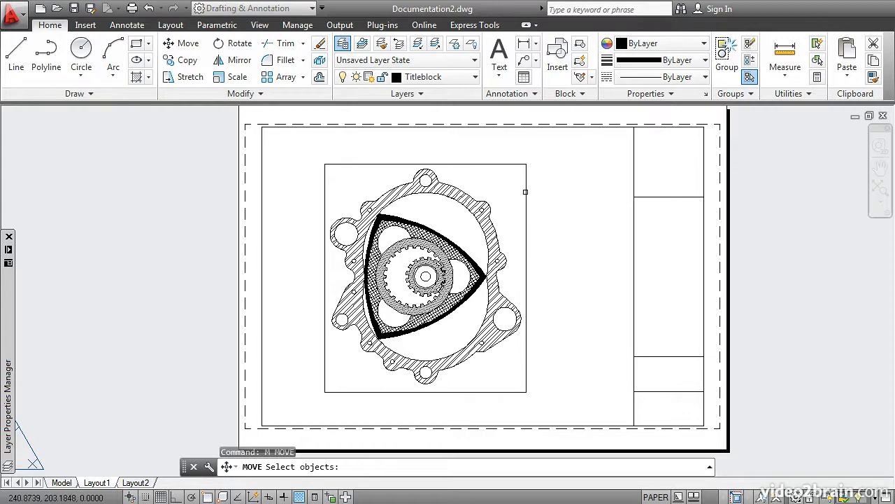
pyautogui.click(528, 193)
pyautogui.press('Return')
pyautogui.click(433, 148)
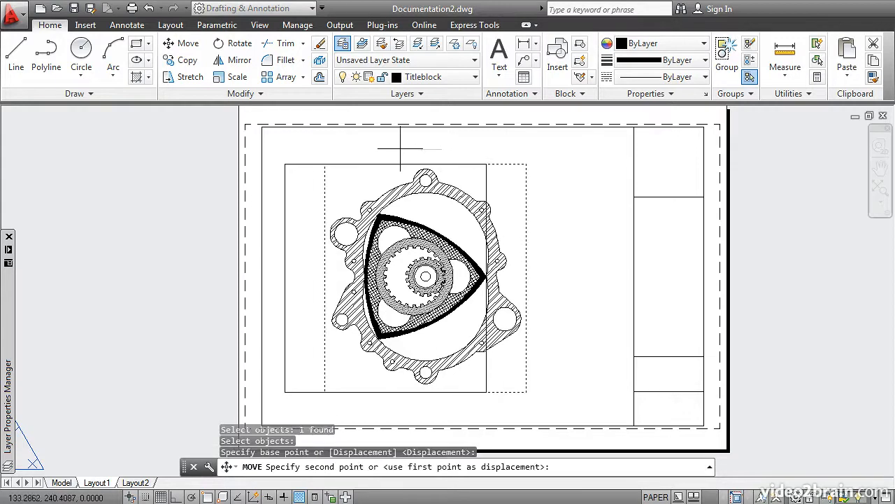
pyautogui.click(381, 149)
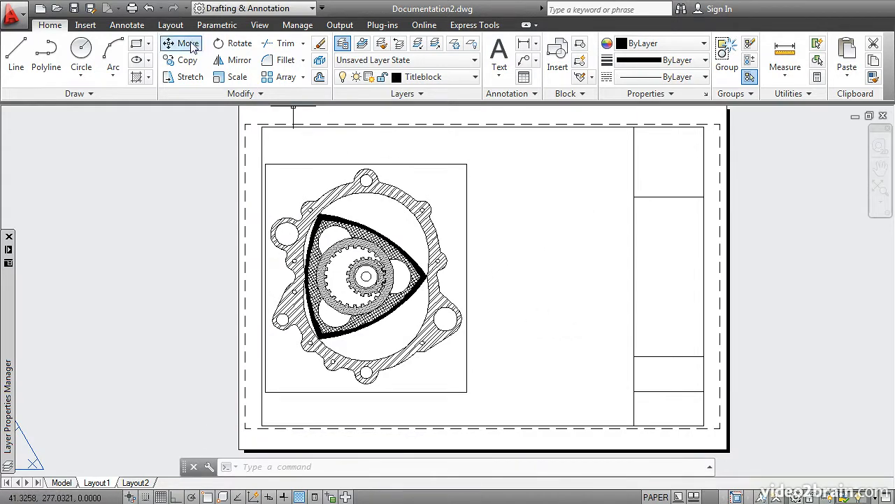
# - Create a rectangular viewport in the empty area between the engine viewport and the title block
pyautogui.click(175, 26)
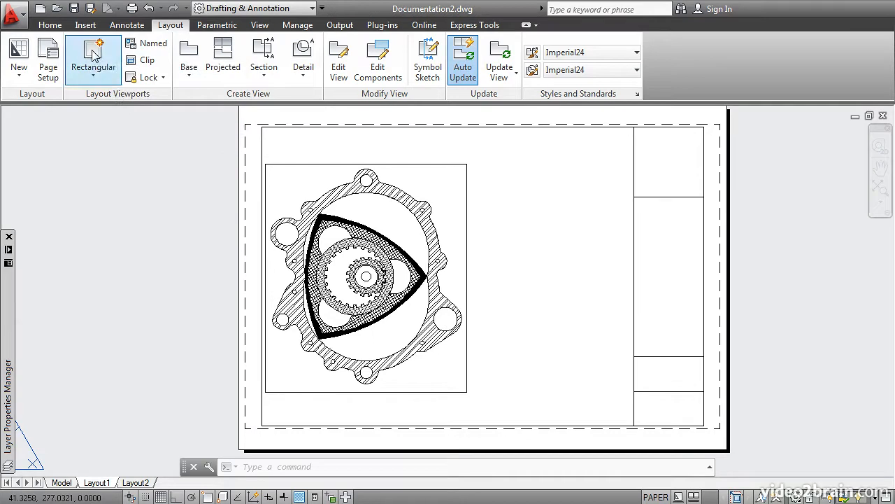
pyautogui.click(93, 70)
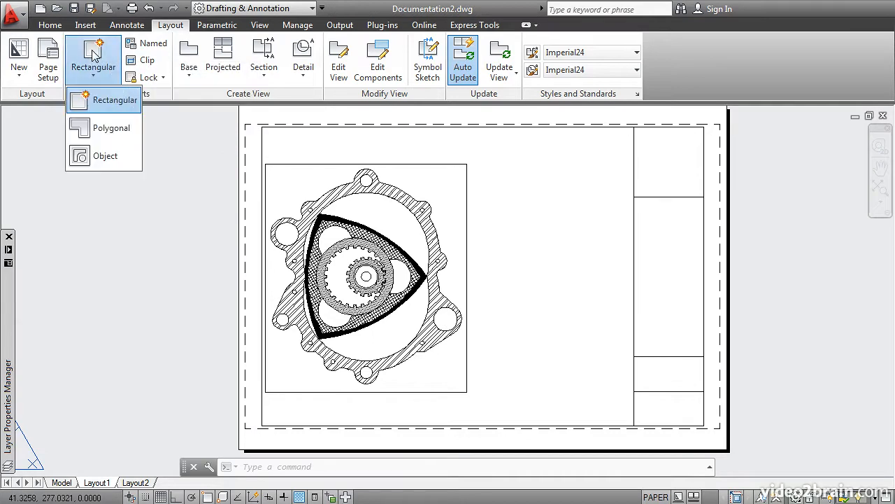
pyautogui.click(83, 103)
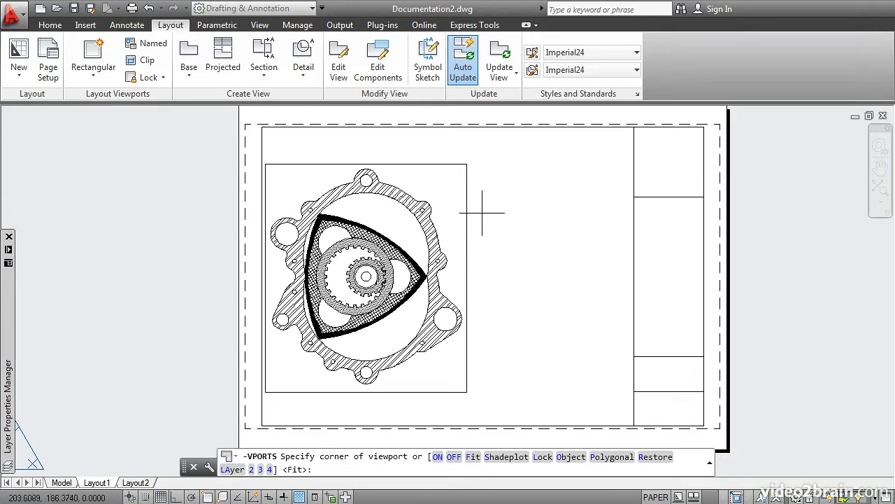
pyautogui.click(476, 192)
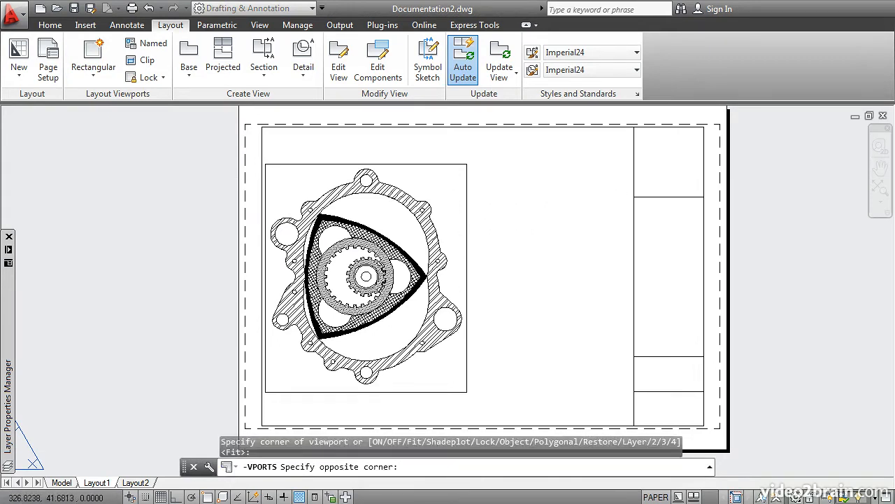
pyautogui.click(626, 380)
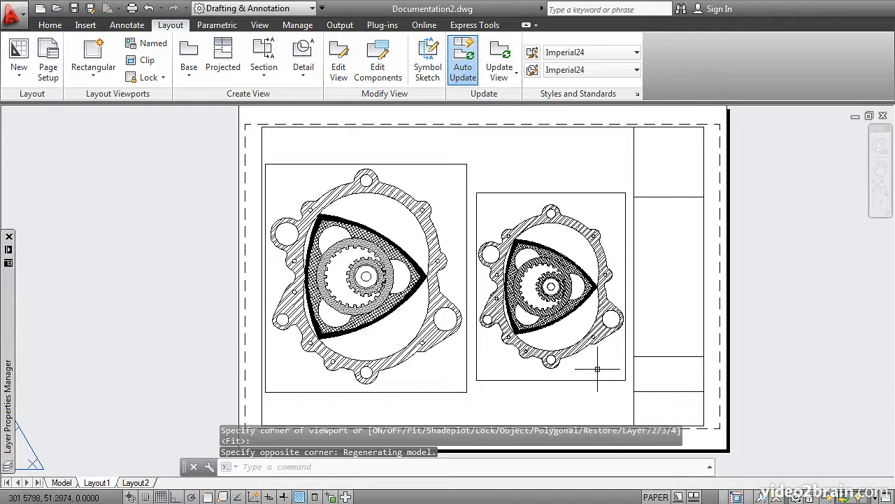
# - Activate the new viewport, pan to bring the rotor gears into its centre, and set the viewport scale to 1:1
pyautogui.doubleClick(511, 366)
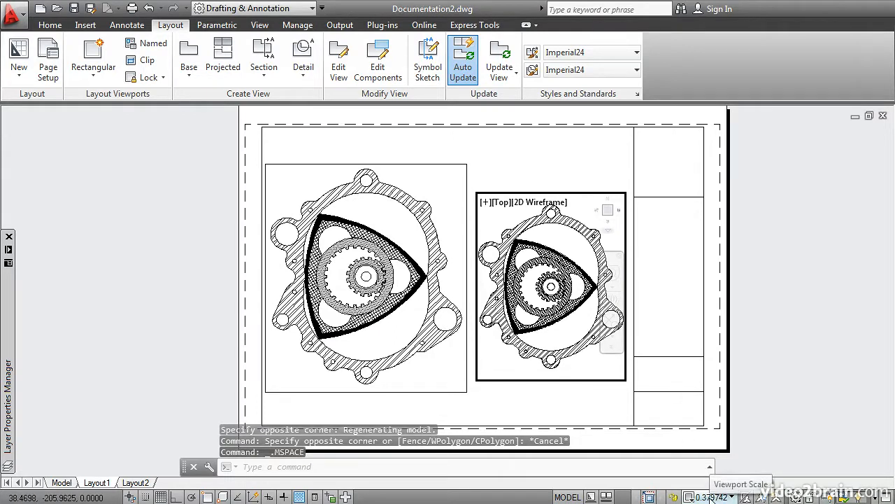
pyautogui.click(711, 497)
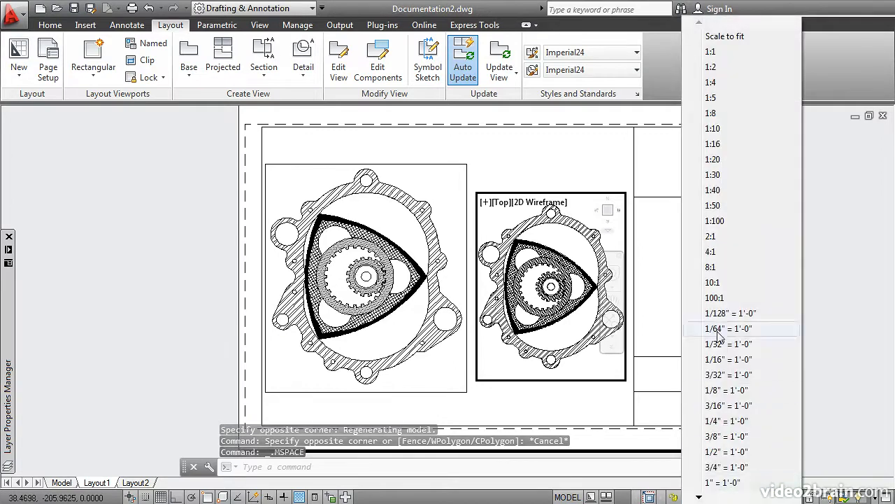
pyautogui.click(711, 67)
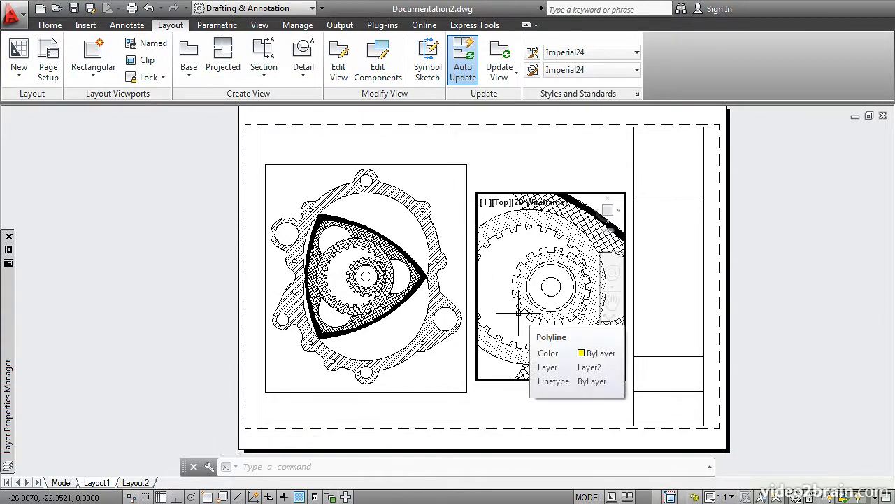
pyautogui.moveTo(497, 286); pyautogui.dragTo(513, 285, button='middle')
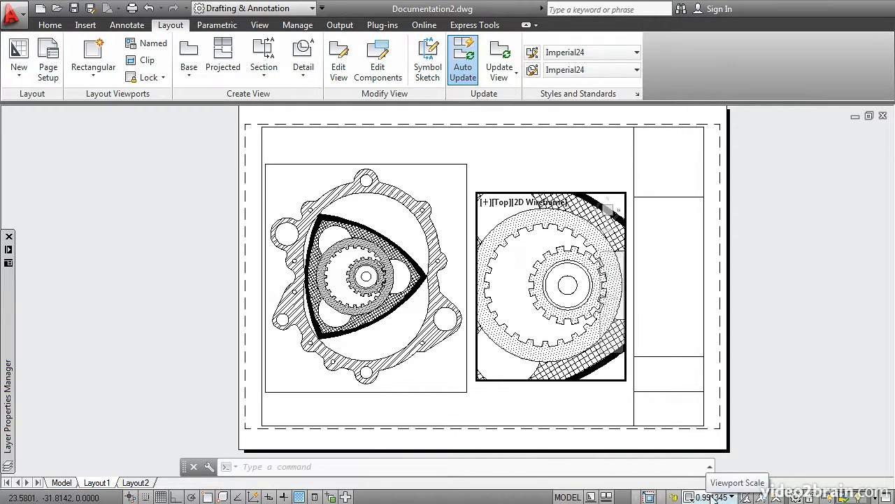
pyautogui.click(712, 496)
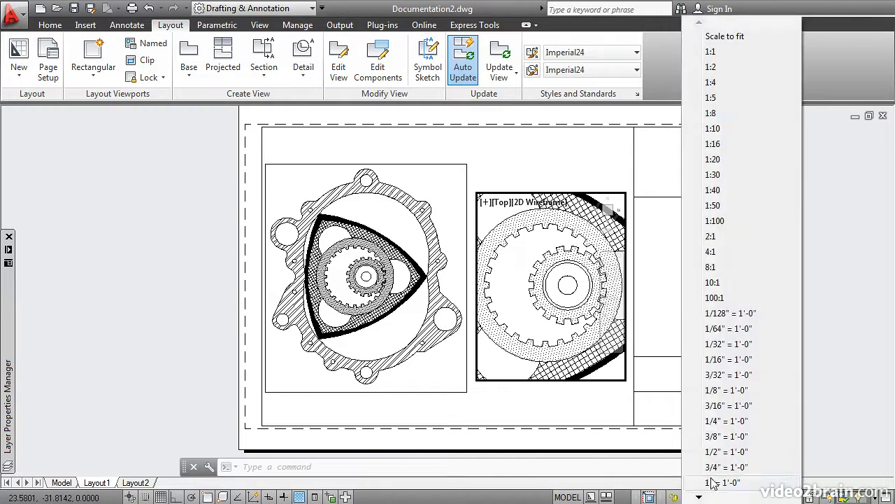
pyautogui.click(711, 54)
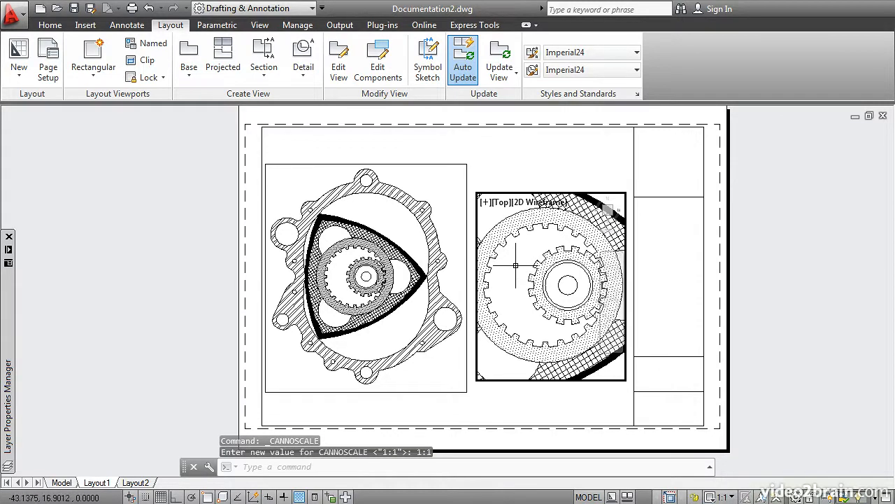
# - Zoom out and in within the gear viewport, reset its scale to 1:1, and return to paper space
pyautogui.scroll(-2, 521, 268)
pyautogui.scroll(2, 532, 277)
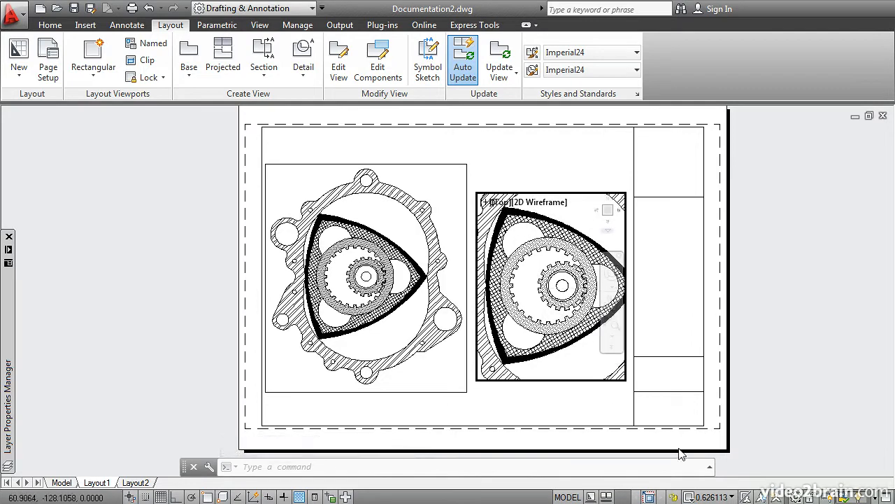
pyautogui.click(715, 496)
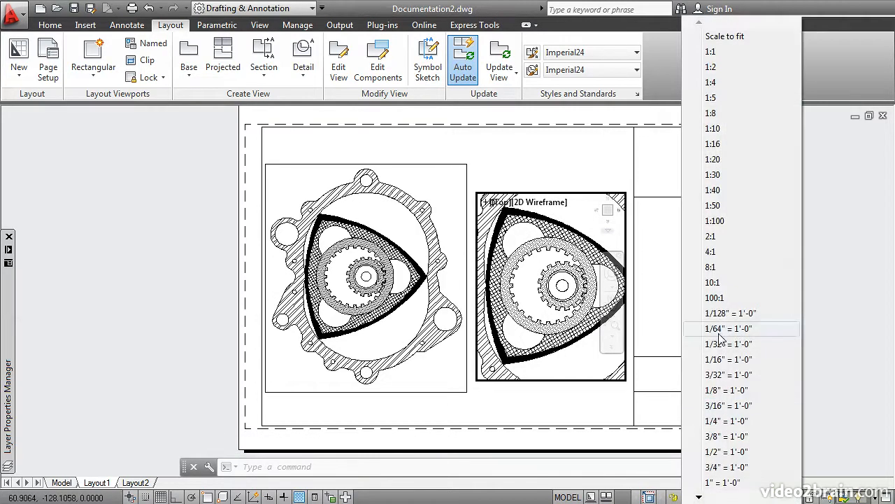
pyautogui.click(717, 52)
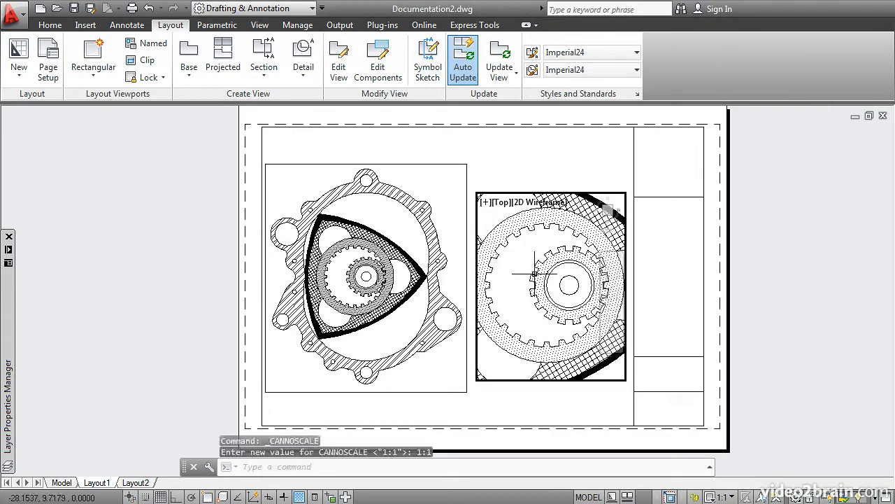
pyautogui.doubleClick(515, 166)
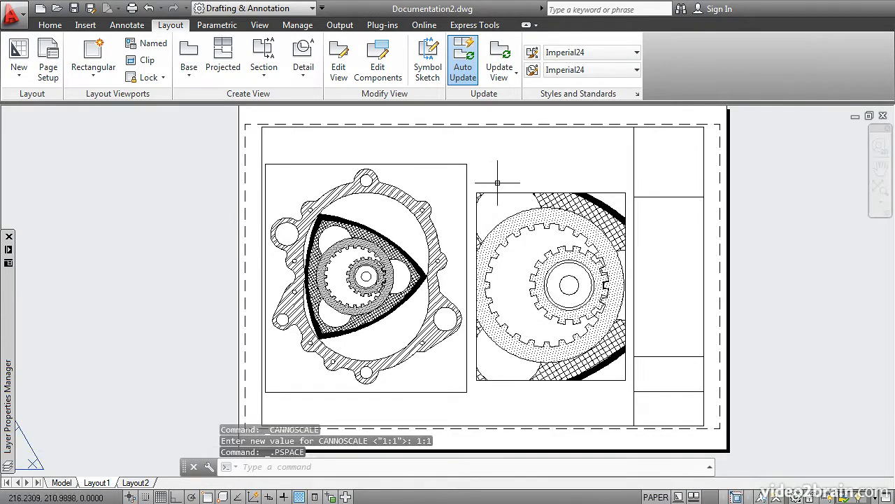
# - Stretch the gear viewport's corners to frame the full ring gear, with its left edge meeting the engine viewport's right edge, and deselect it
pyautogui.scroll(2, 526, 281)
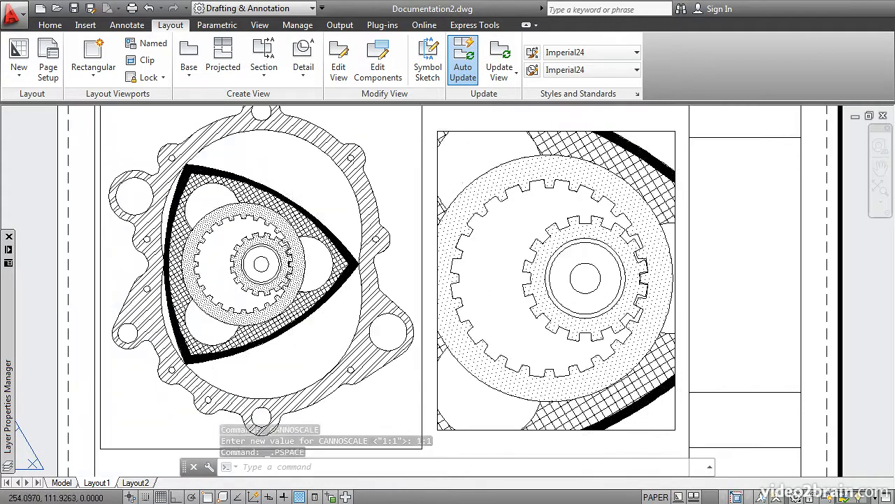
pyautogui.click(437, 145)
pyautogui.click(437, 130)
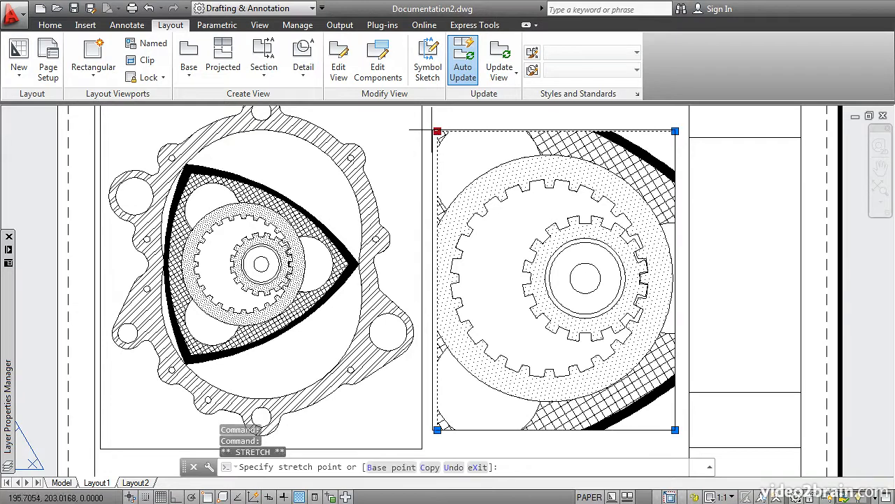
pyautogui.click(414, 131)
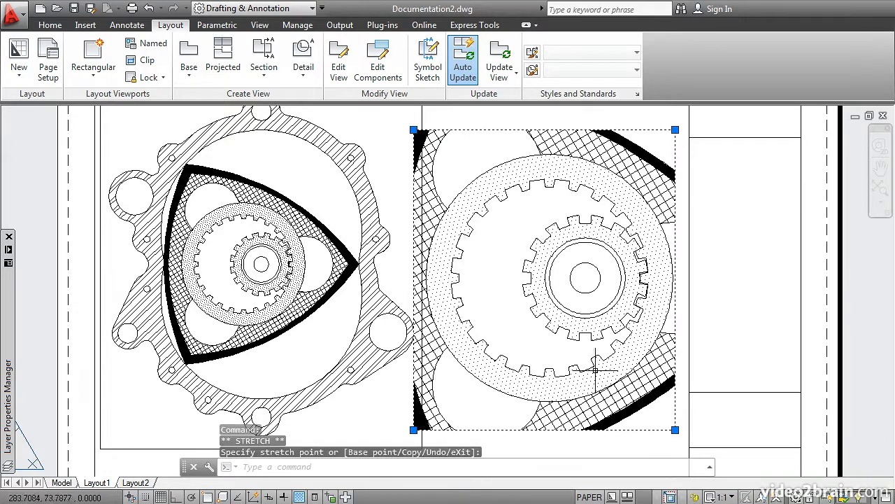
pyautogui.click(413, 429)
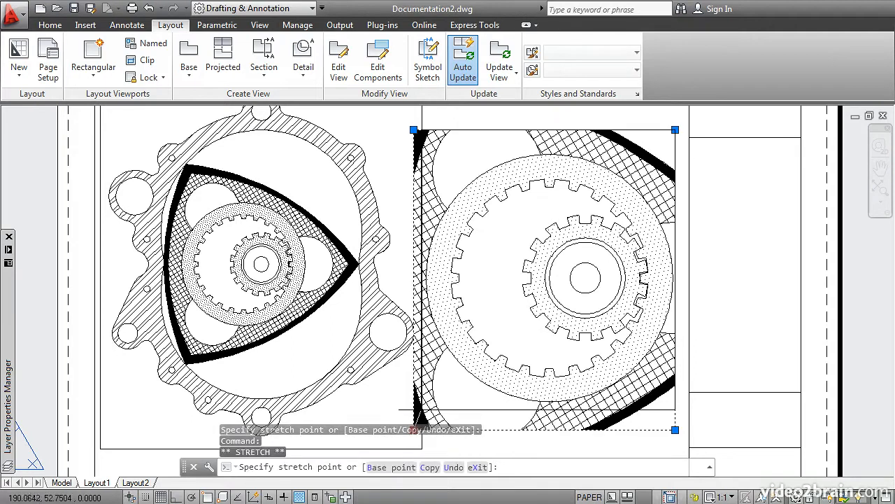
pyautogui.click(424, 406)
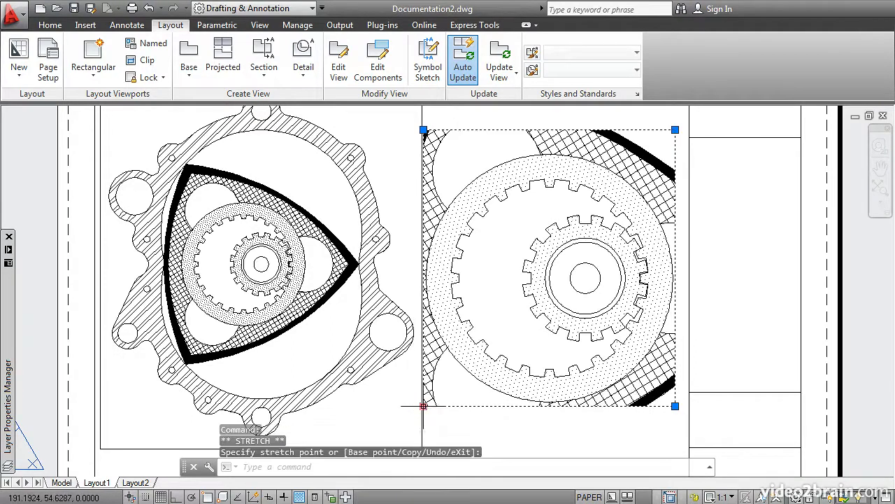
pyautogui.click(675, 130)
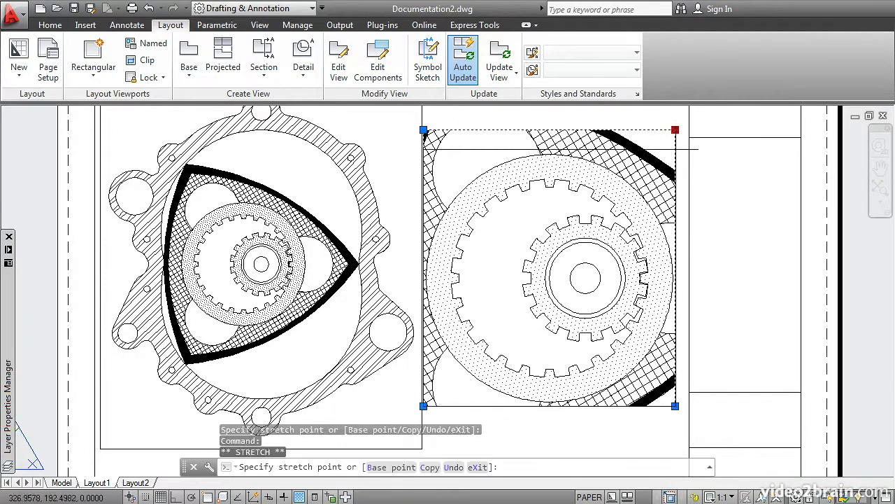
pyautogui.click(676, 149)
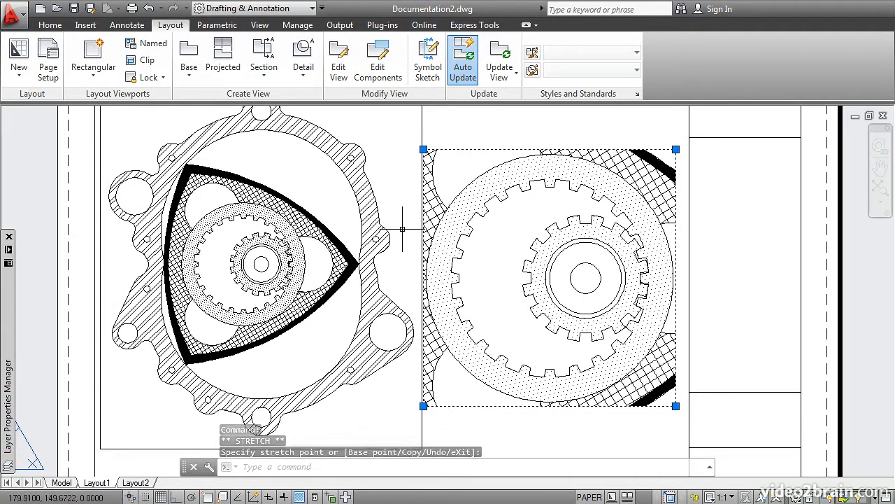
pyautogui.press('Escape')
pyautogui.press('Escape')
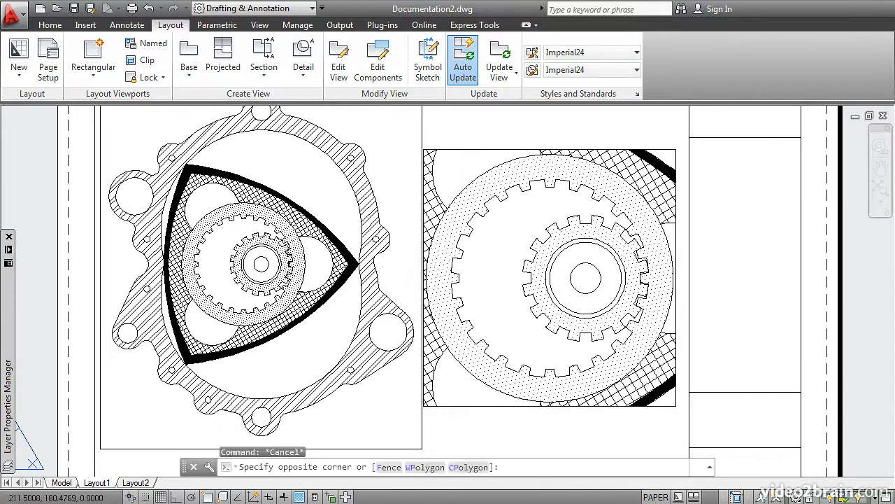
# - Return to paper space and lock the display of the gear viewport
pyautogui.doubleClick(461, 171)
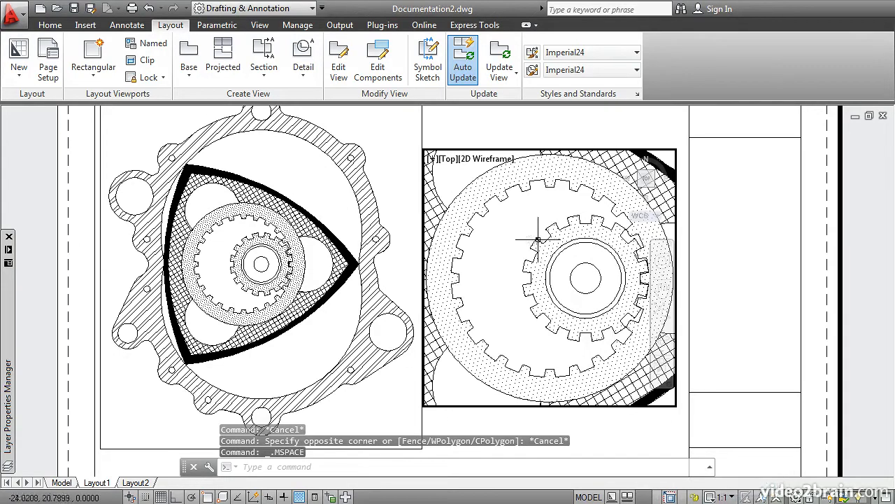
pyautogui.moveTo(530, 233)
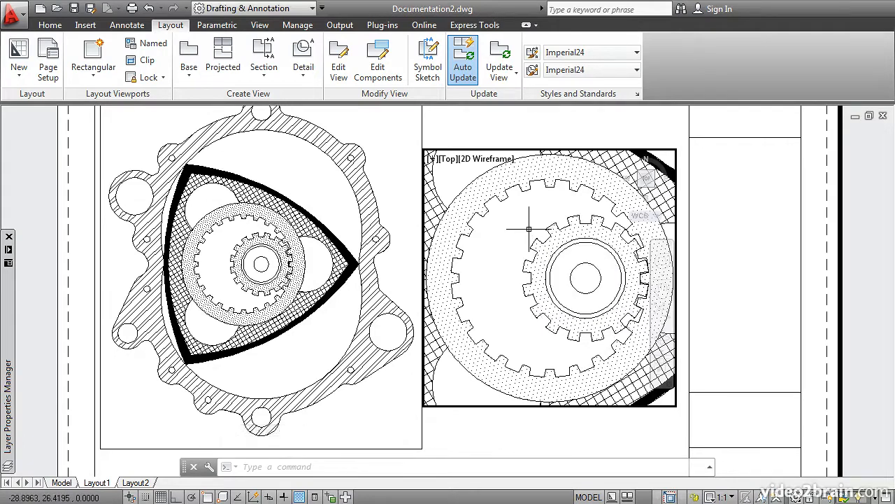
pyautogui.doubleClick(532, 126)
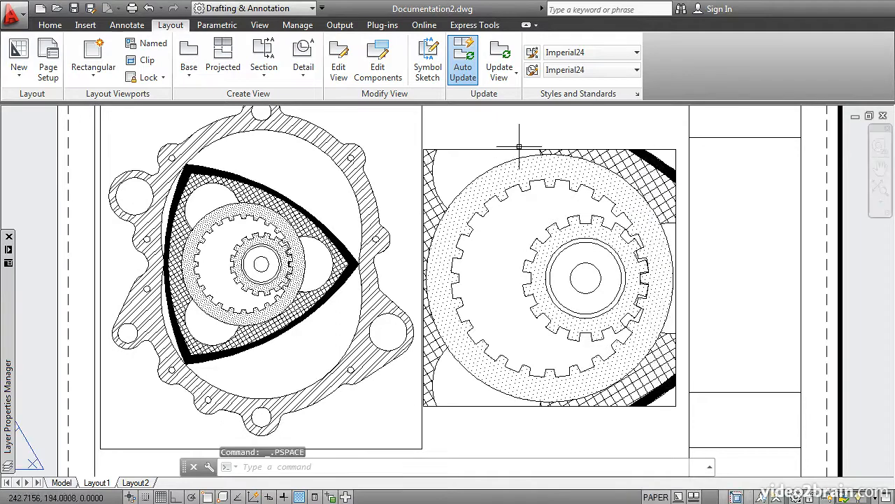
pyautogui.rightClick(453, 168)
pyautogui.moveTo(483, 155)
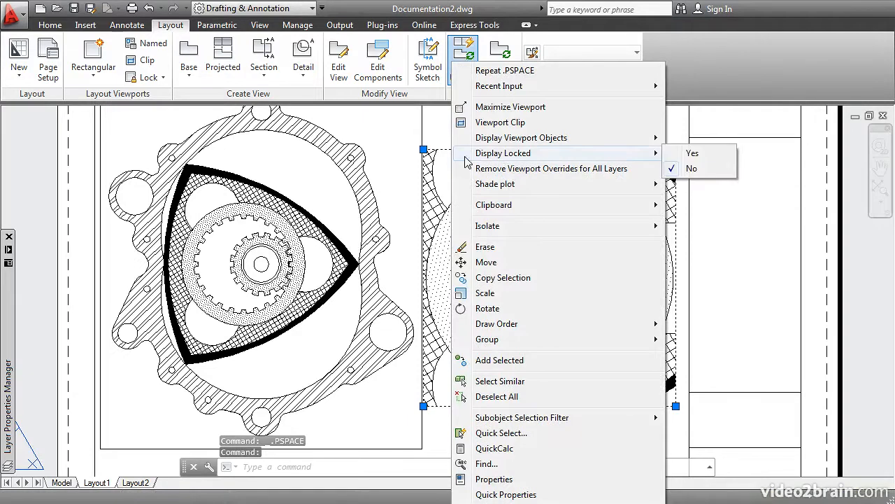
pyautogui.click(689, 153)
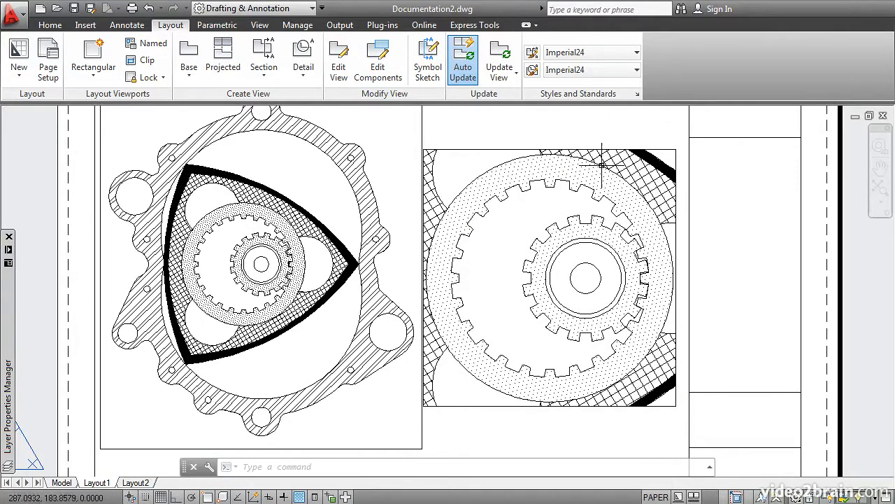
# - Activate the gear viewport and check which layers the rotor's crosshatch and the cutout arc beside the ring gear are on
pyautogui.doubleClick(526, 221)
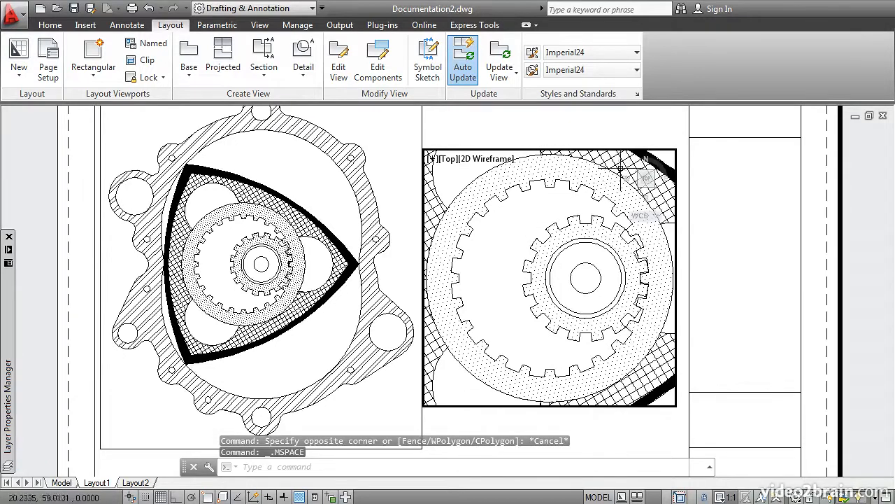
pyautogui.click(623, 160)
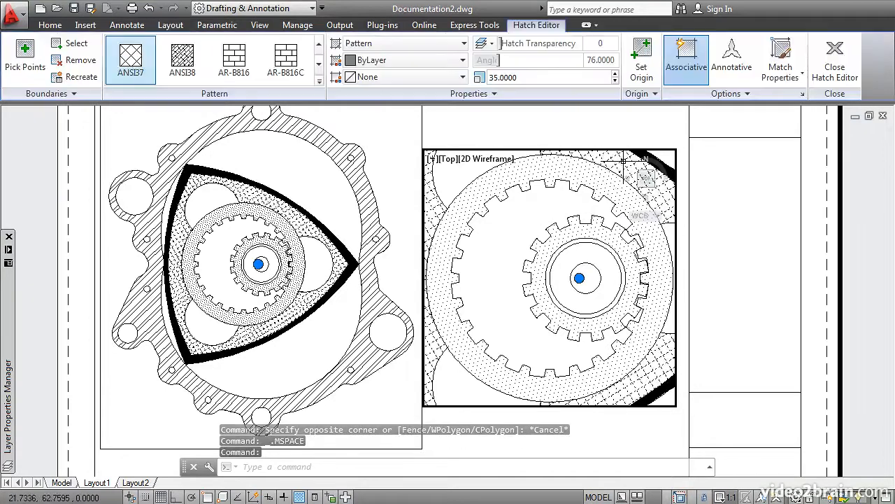
pyautogui.click(49, 26)
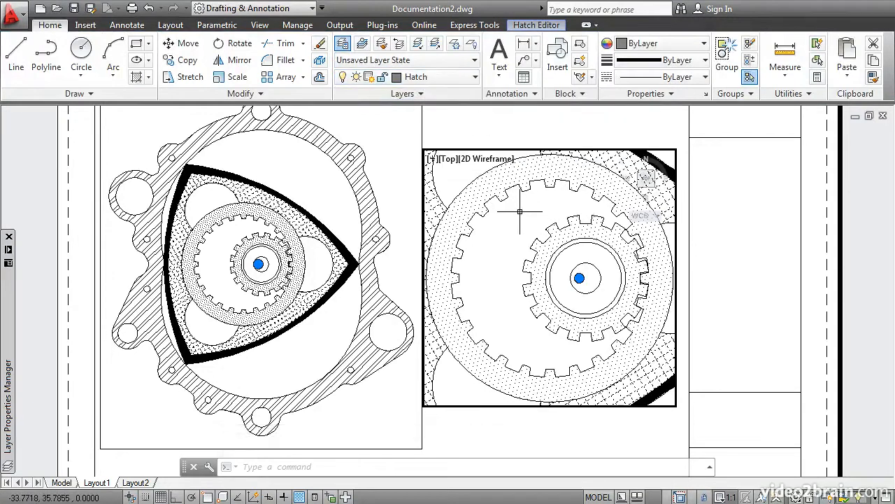
pyautogui.press('Escape')
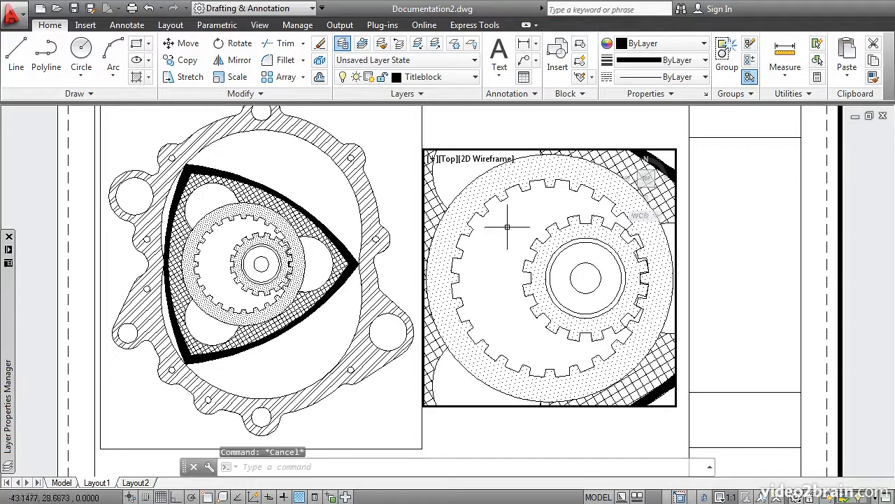
pyautogui.click(433, 183)
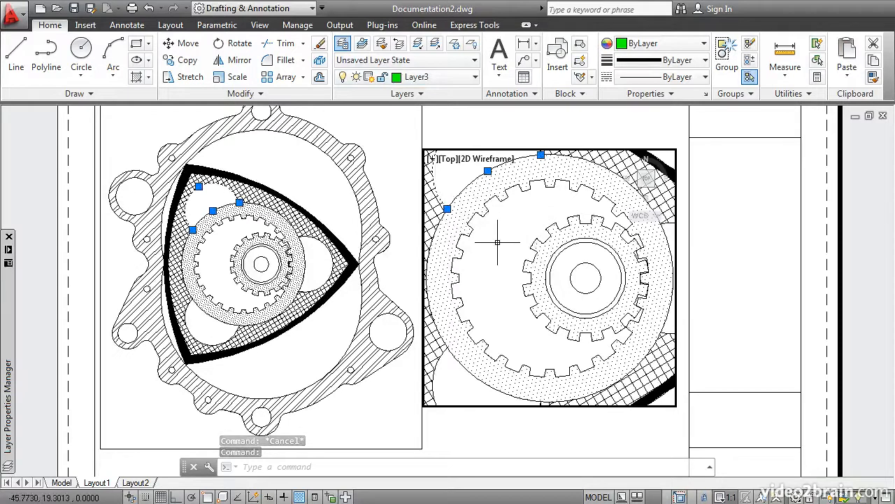
pyautogui.press('Escape')
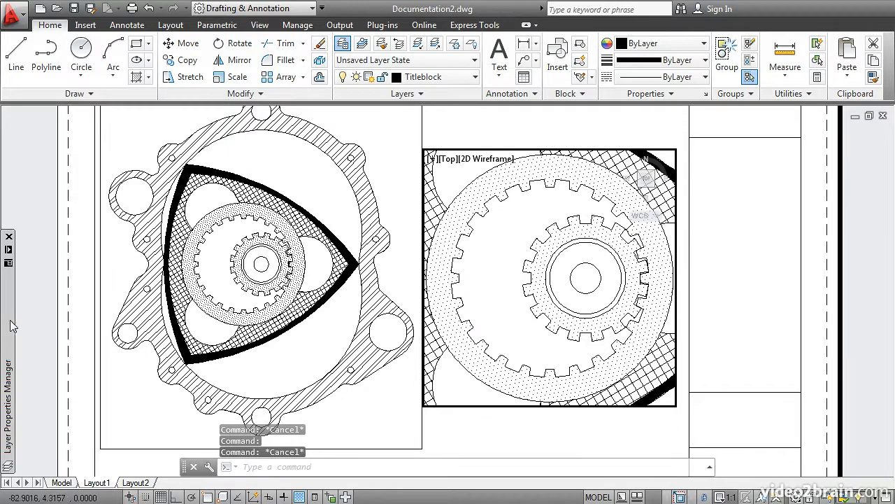
# - Freeze the Hatch layer in all viewports and thaw it again
pyautogui.moveTo(11, 325)
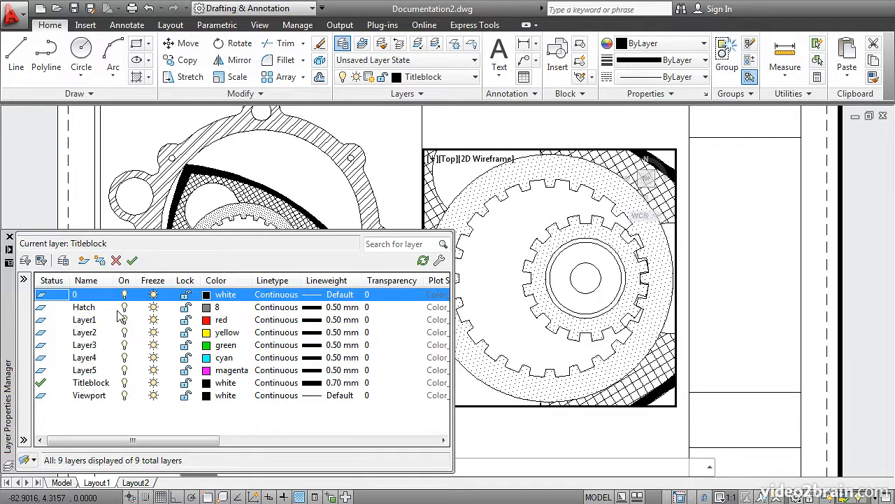
pyautogui.click(152, 308)
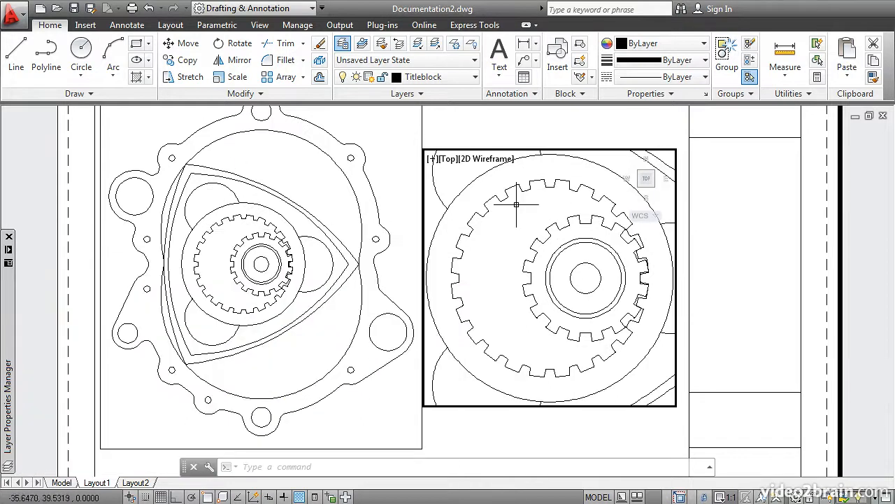
pyautogui.moveTo(4, 329)
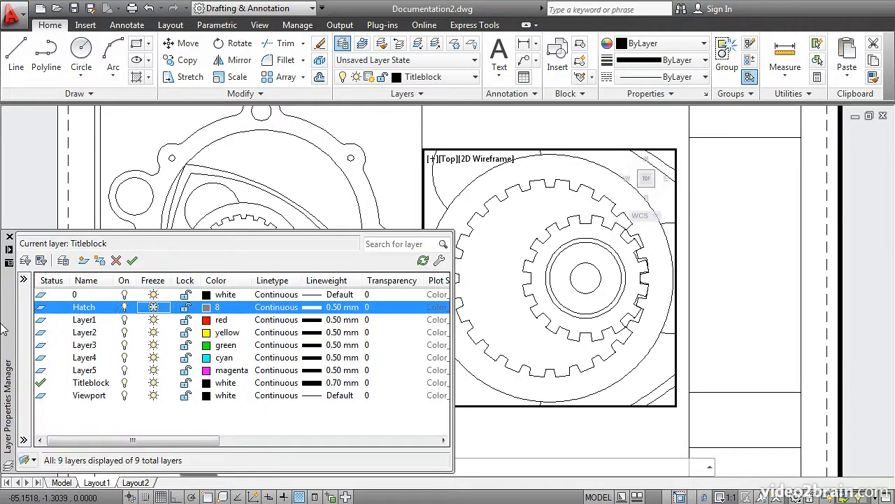
pyautogui.click(154, 307)
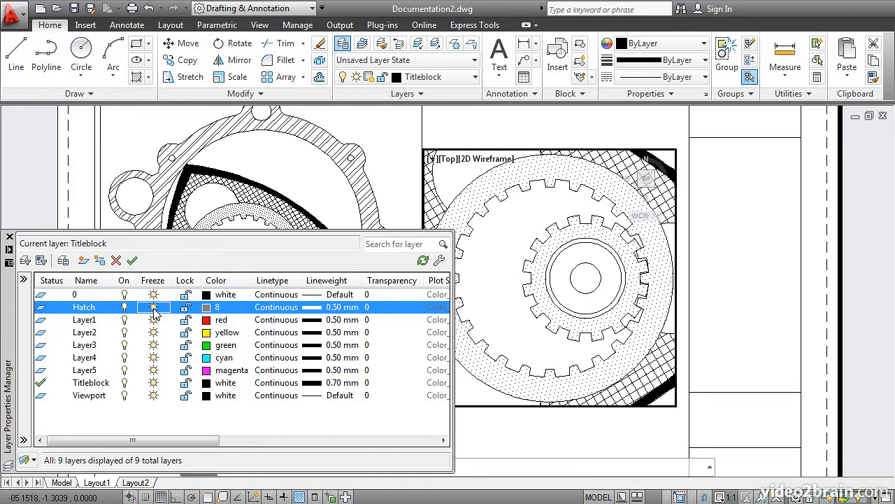
# - Freeze the Hatch layer and Layer3 in the gear viewport only, and return to paper space
pyautogui.moveTo(142, 437); pyautogui.dragTo(262, 451)
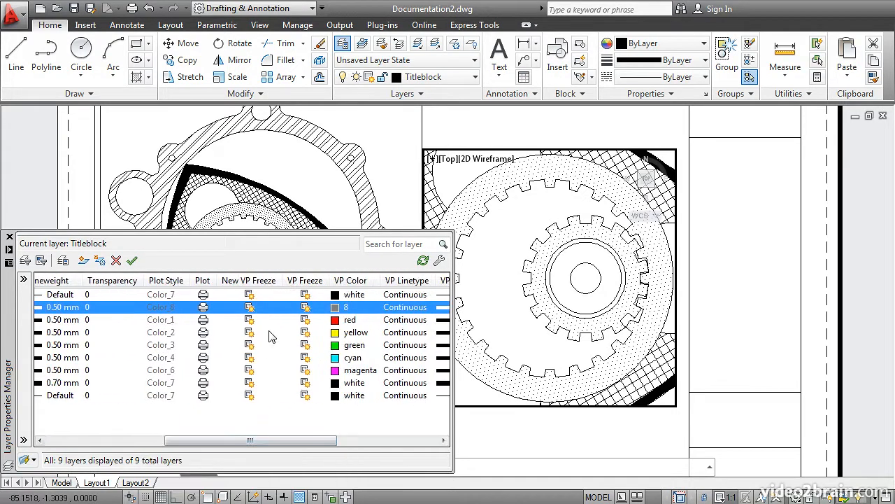
pyautogui.click(306, 309)
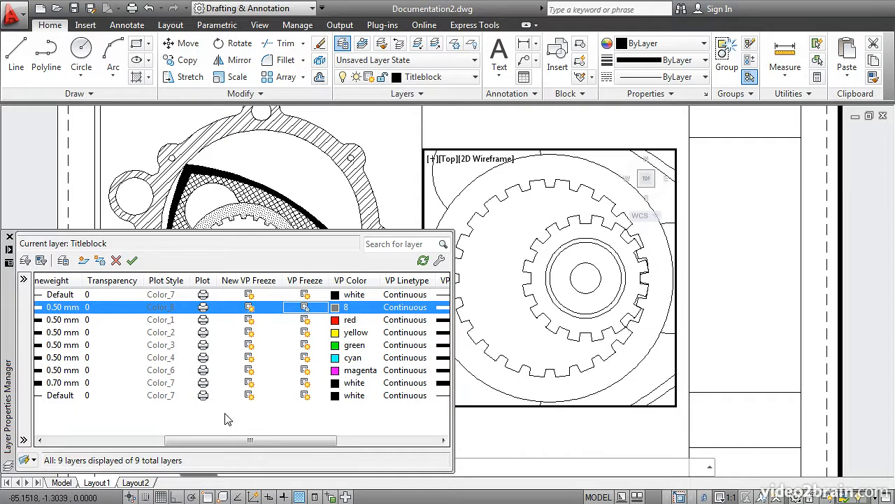
pyautogui.moveTo(224, 441)
pyautogui.mouseDown()
pyautogui.moveTo(110, 447)
pyautogui.moveTo(171, 443)
pyautogui.moveTo(226, 453)
pyautogui.moveTo(246, 422)
pyautogui.mouseUp()
pyautogui.click(74, 346)
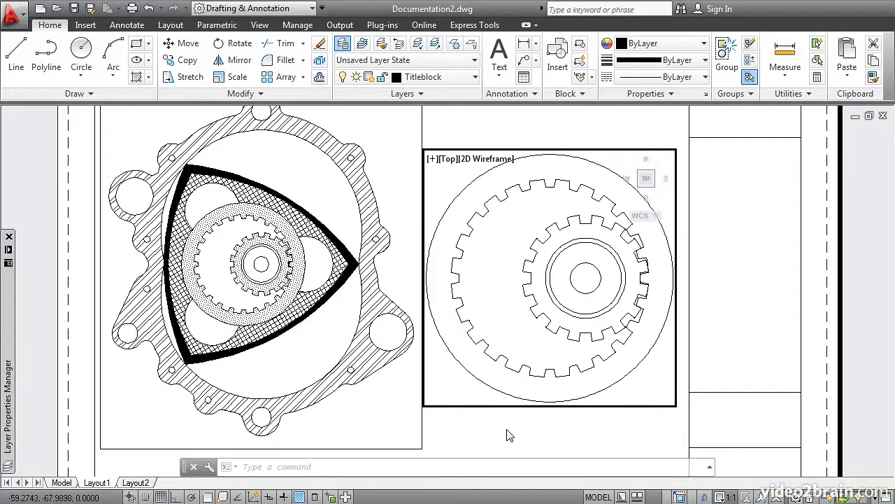
pyautogui.doubleClick(507, 432)
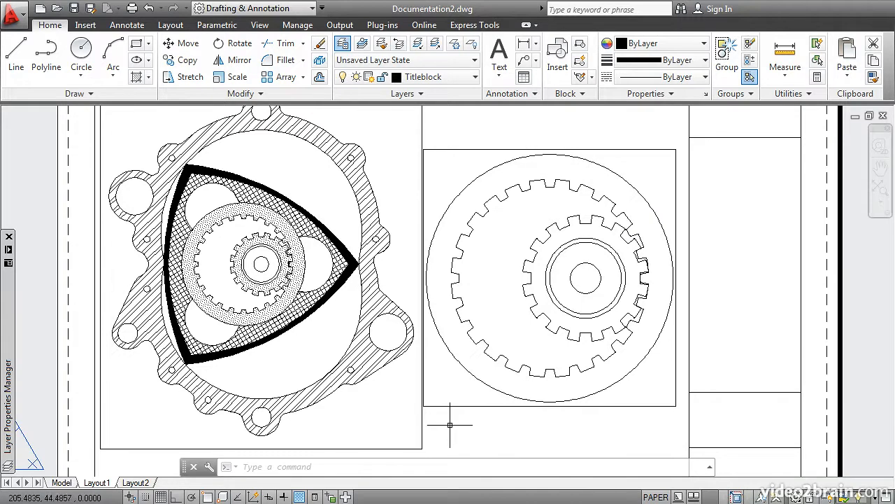
# - Turn off the Viewport layer to hide the engine viewport's border
pyautogui.scroll(-2, 451, 427)
pyautogui.moveTo(455, 412); pyautogui.dragTo(428, 378, button='middle')
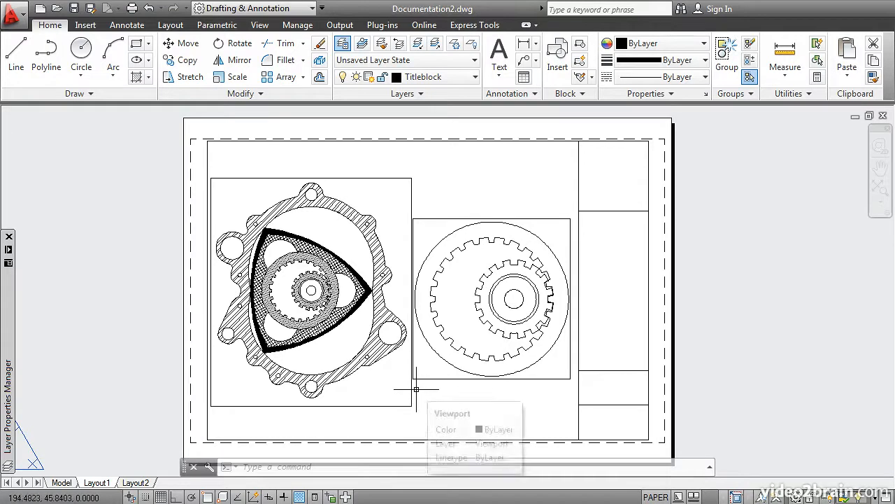
pyautogui.moveTo(9, 343)
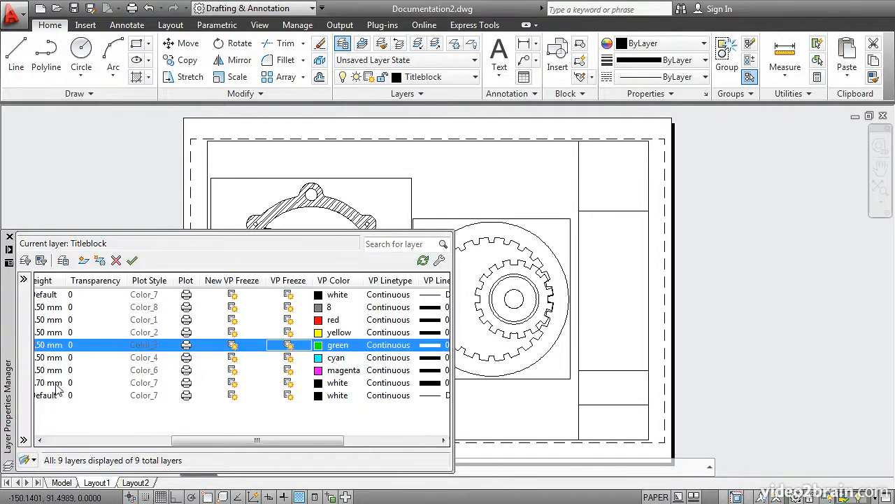
pyautogui.moveTo(174, 443); pyautogui.dragTo(51, 442)
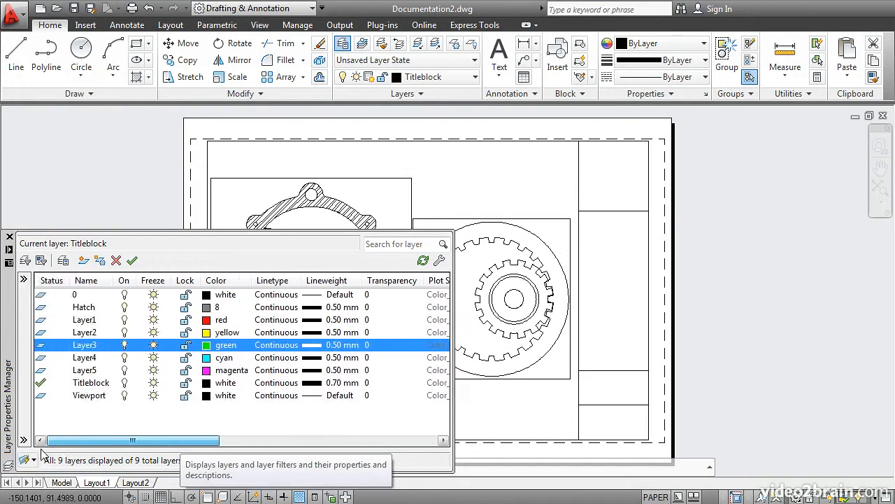
pyautogui.click(126, 396)
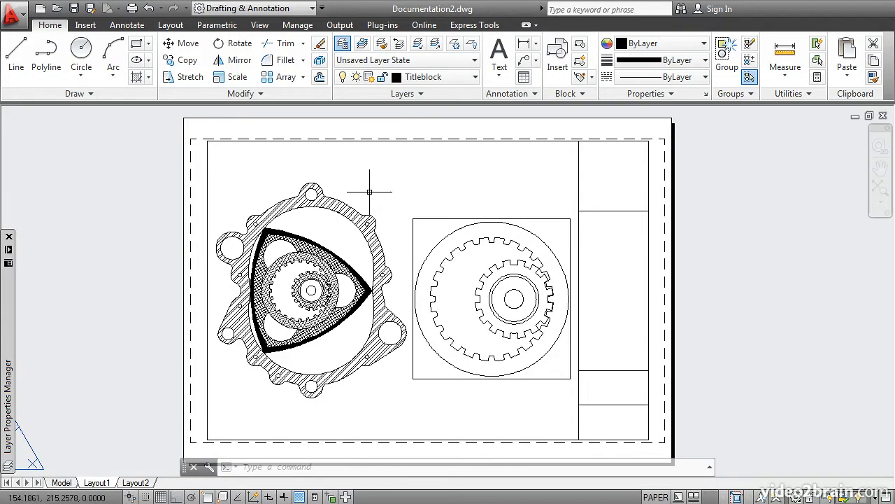
# - Move the gear viewport's border to the Viewport layer and dismiss the warning about the turned-off layer
pyautogui.click(427, 220)
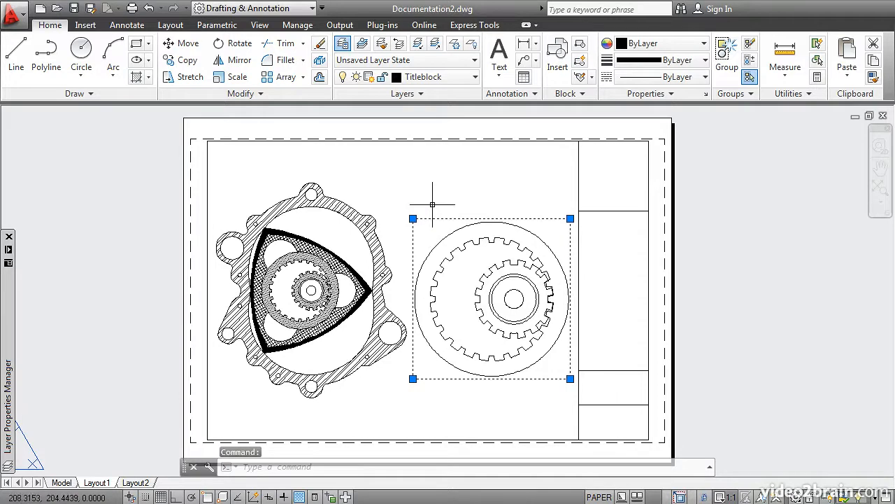
pyautogui.click(438, 79)
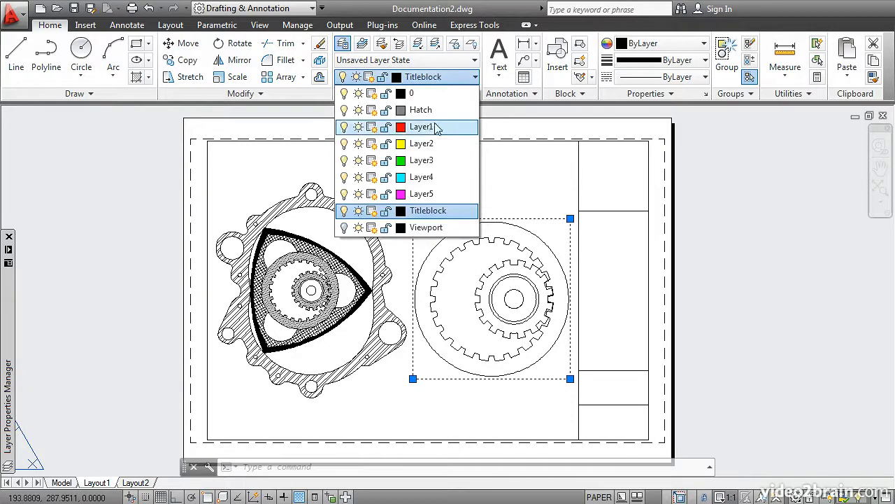
pyautogui.click(440, 228)
pyautogui.click(442, 228)
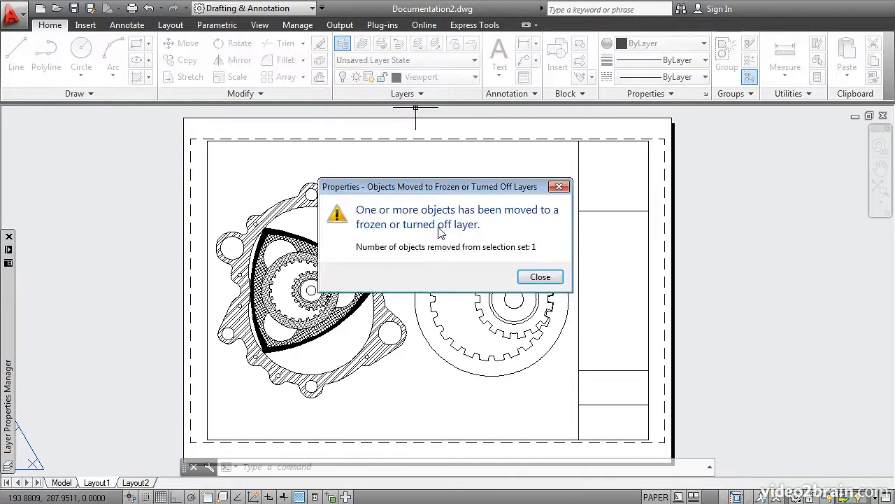
pyautogui.click(540, 277)
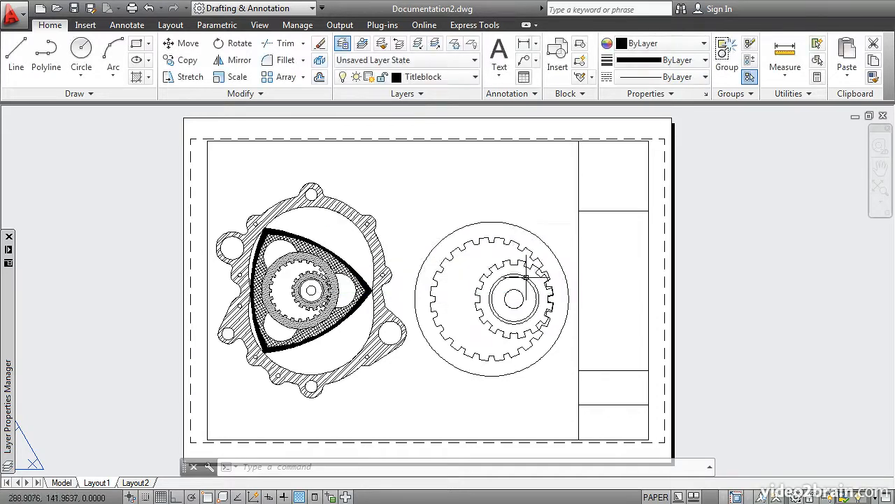